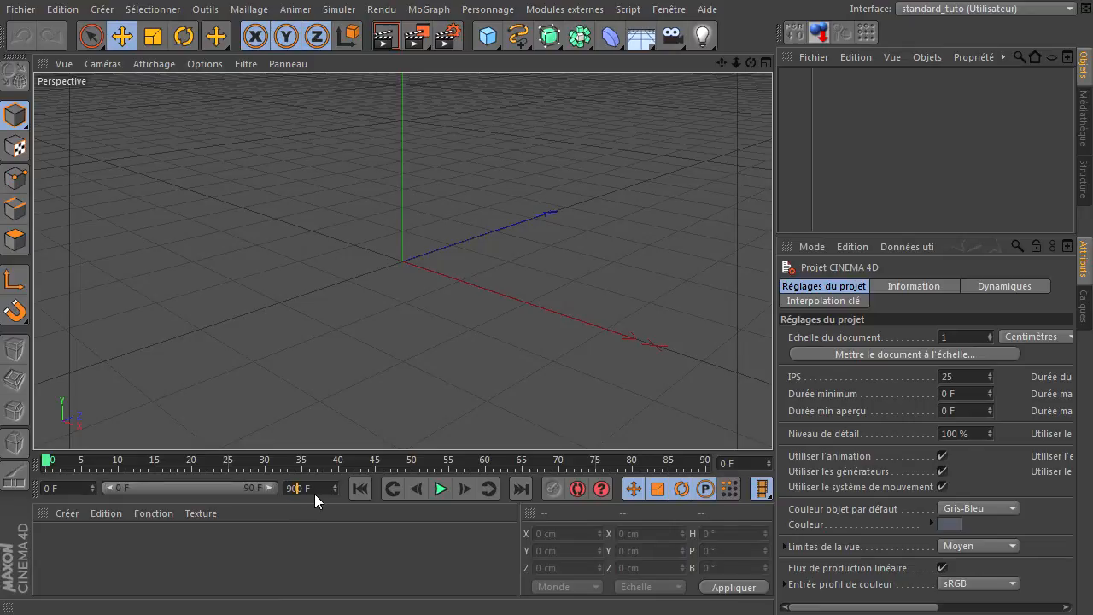
Step: Extend the project's timeline and its visible range to 900 F
{"action": "key", "text": "Return"}
{"action": "left_click_drag", "start_coordinate": [136, 490], "coordinate": [357, 499]}
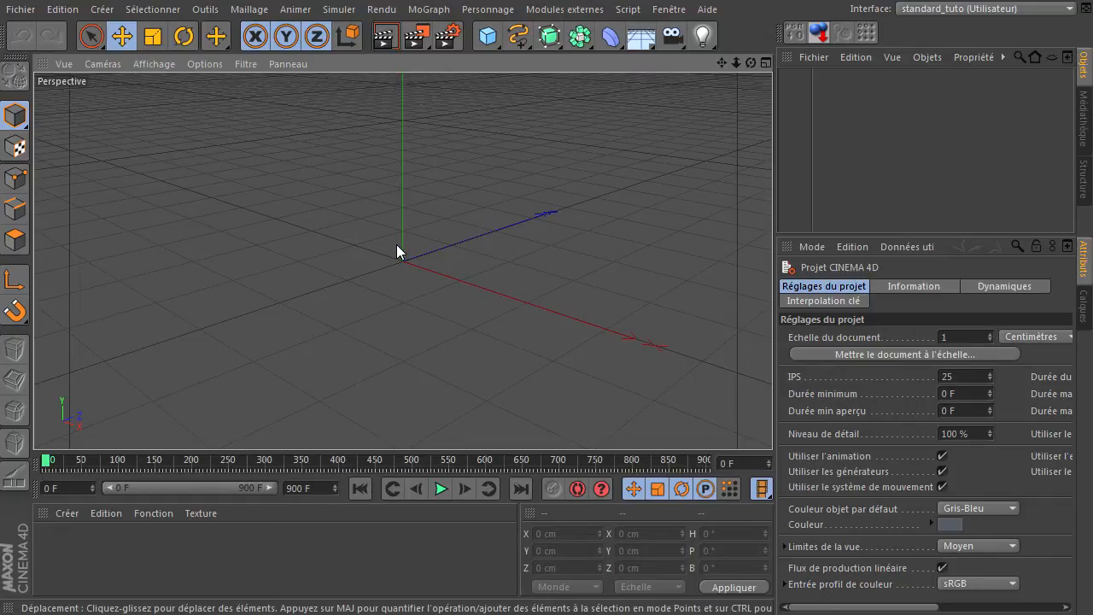
Step: Create a plane 250 cm wide with 3 width segments and 3 height segments
{"action": "left_click_drag", "start_coordinate": [488, 36], "coordinate": [658, 83]}
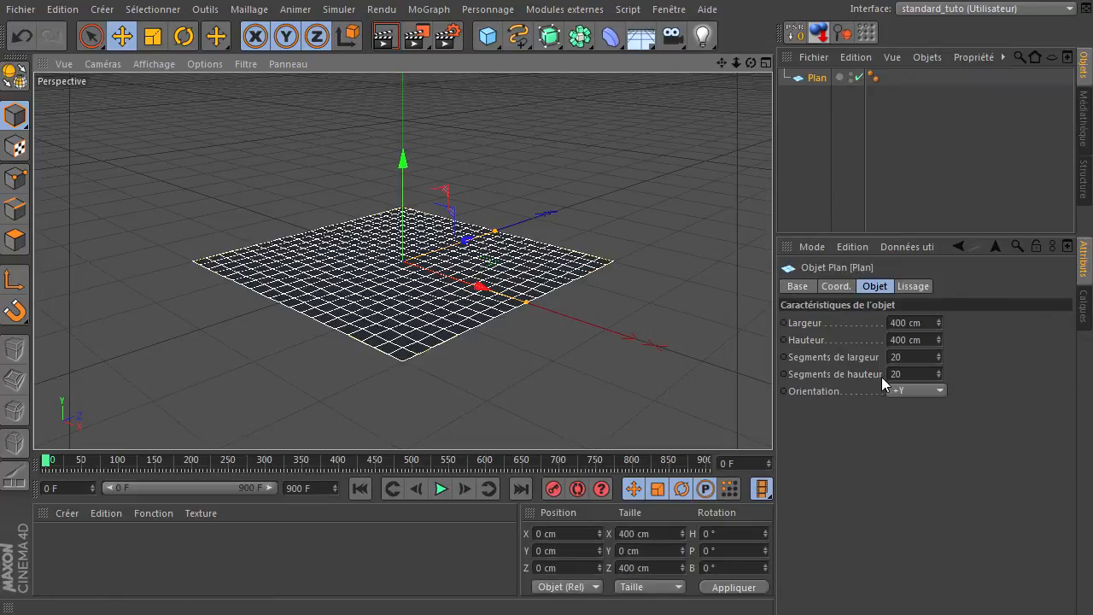
{"action": "left_click", "coordinate": [906, 357]}
{"action": "type", "text": "3"}
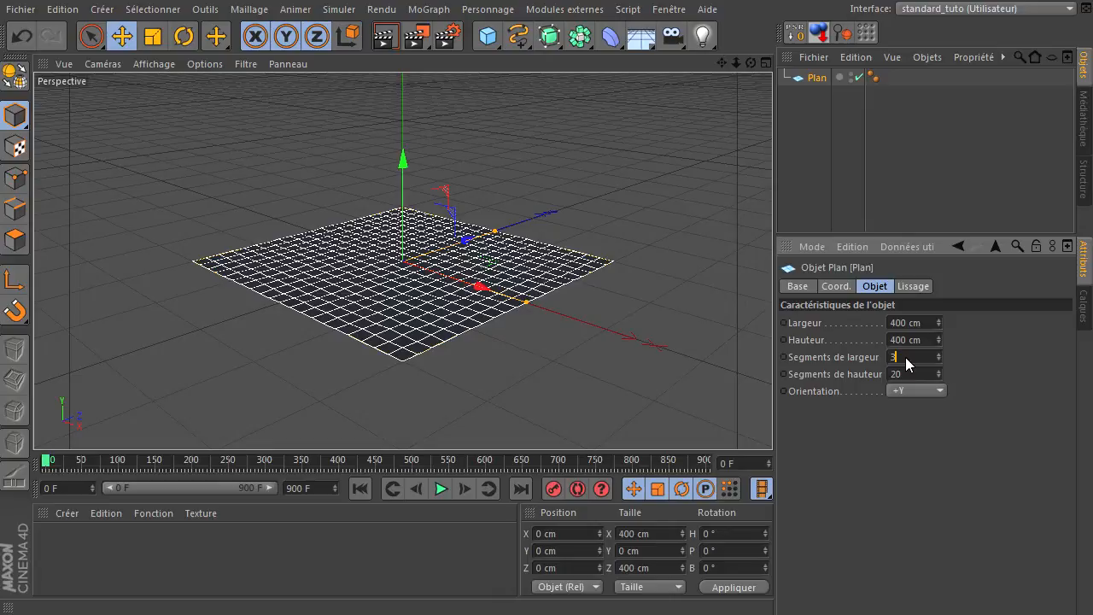
{"action": "key", "text": "Tab"}
{"action": "type", "text": "3"}
{"action": "key", "text": "Return"}
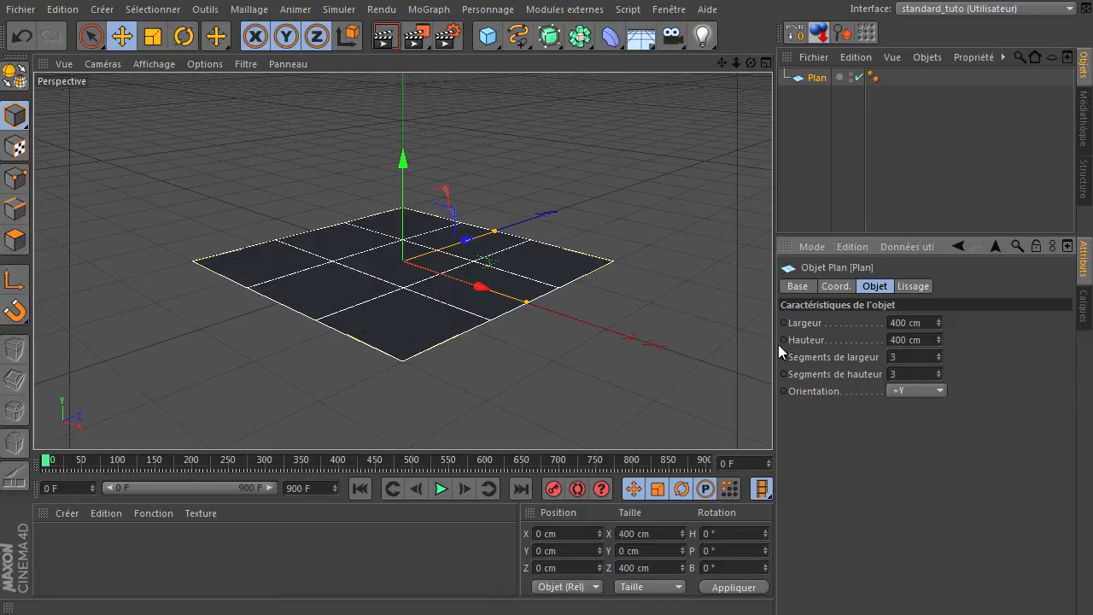
{"action": "left_click", "coordinate": [931, 324]}
{"action": "type", "text": "250"}
{"action": "key", "text": "Return"}
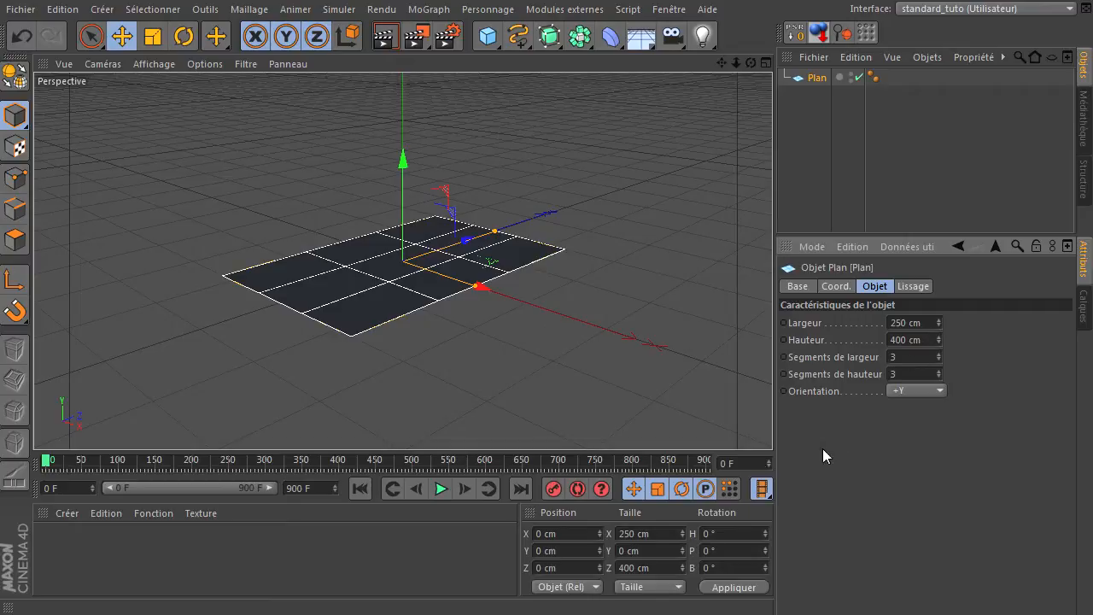
Step: Rotate the plane to a 90° pitch so it stands upright, drop it onto the ground and deselect it
{"action": "left_click", "coordinate": [177, 39]}
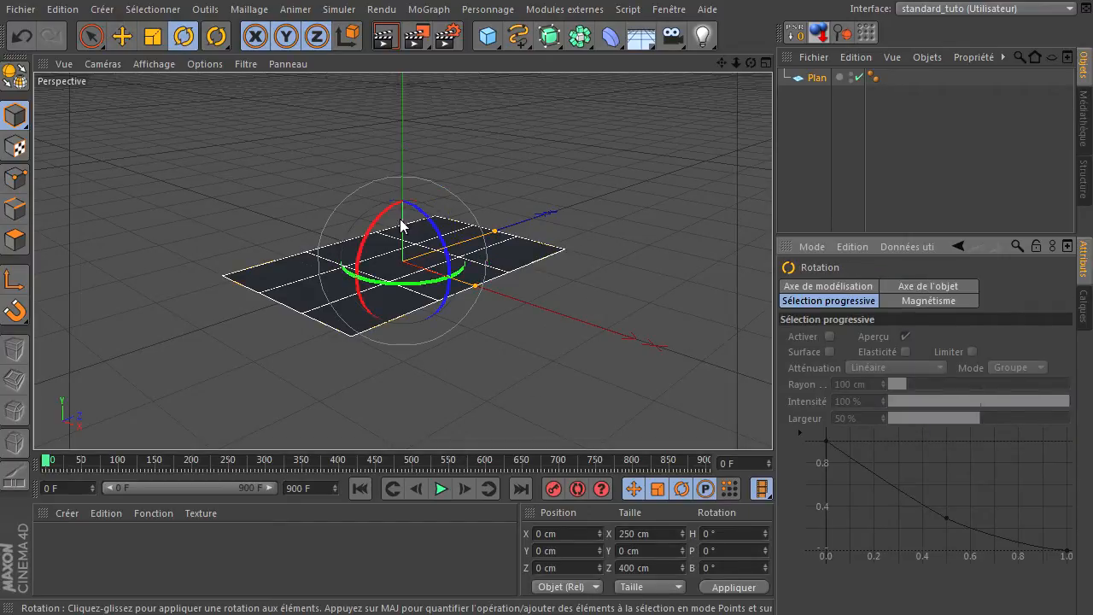
{"action": "left_click_drag", "start_coordinate": [366, 246], "coordinate": [382, 302]}
{"action": "left_click", "coordinate": [820, 32]}
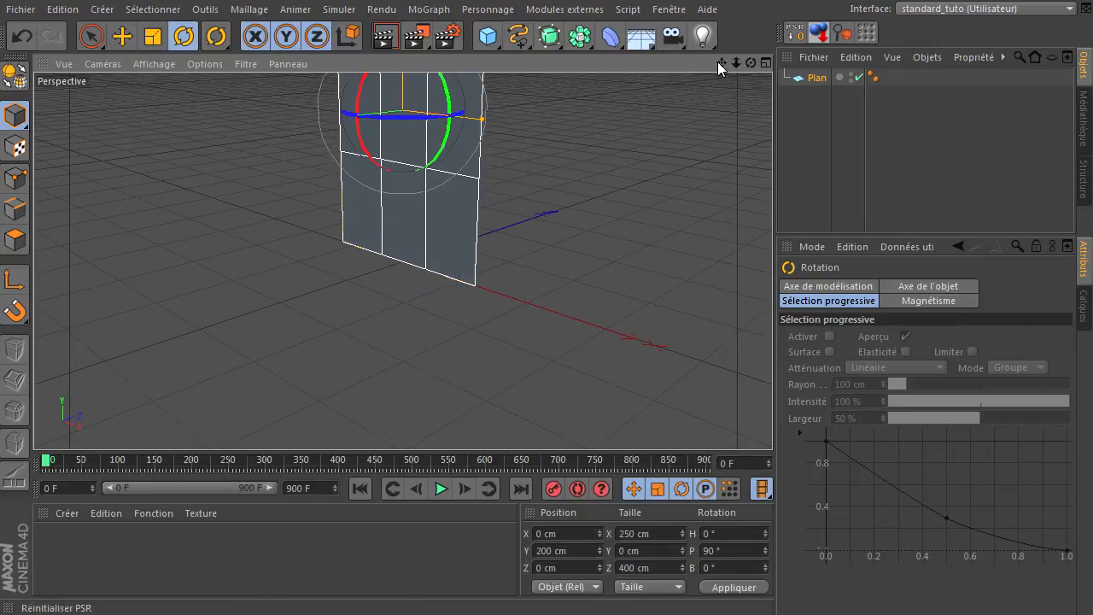
{"action": "left_click", "coordinate": [92, 35]}
{"action": "left_click", "coordinate": [348, 243]}
{"action": "left_click_drag", "start_coordinate": [722, 62], "coordinate": [772, 422]}
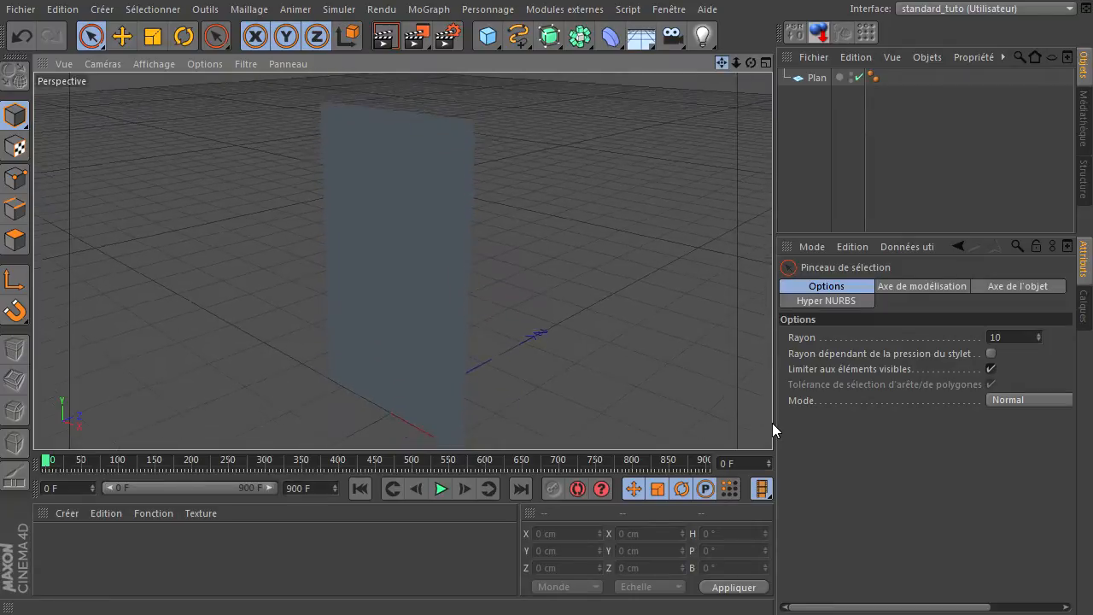
Step: Create a new material and load 893mcaj_roi_coeur.jpg as its colour texture without copying the image to the project
{"action": "double_click", "coordinate": [133, 549]}
{"action": "double_click", "coordinate": [51, 538]}
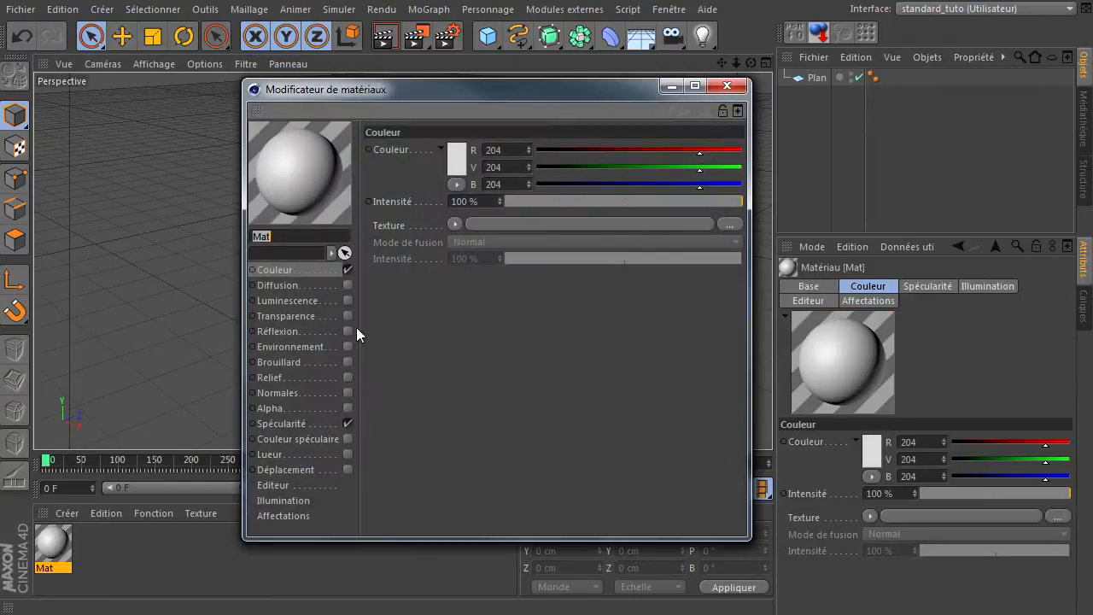
{"action": "left_click", "coordinate": [719, 227]}
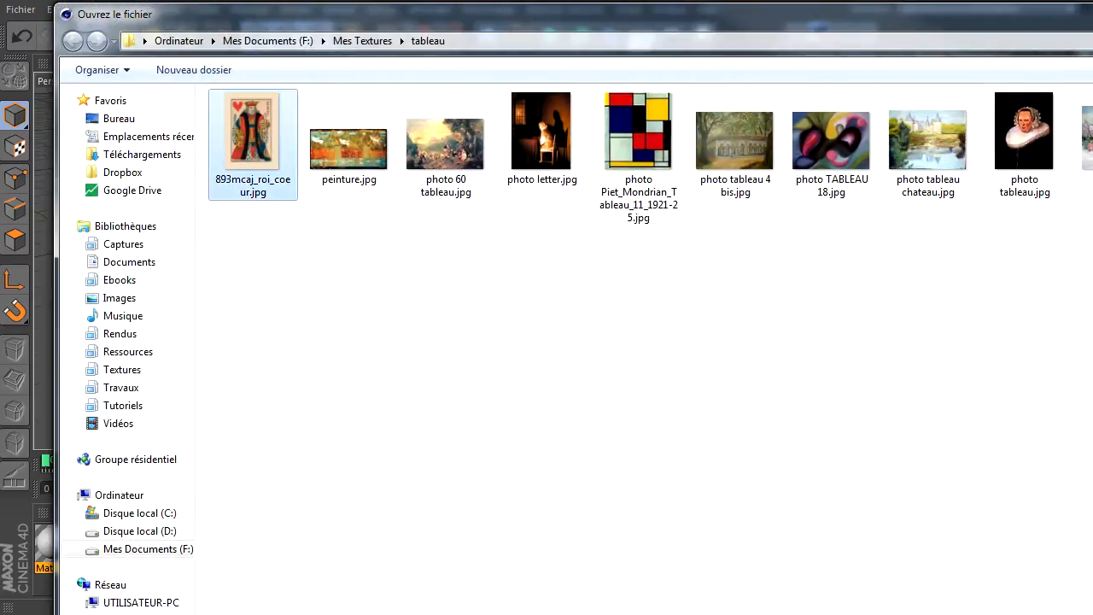
{"action": "double_click", "coordinate": [253, 144]}
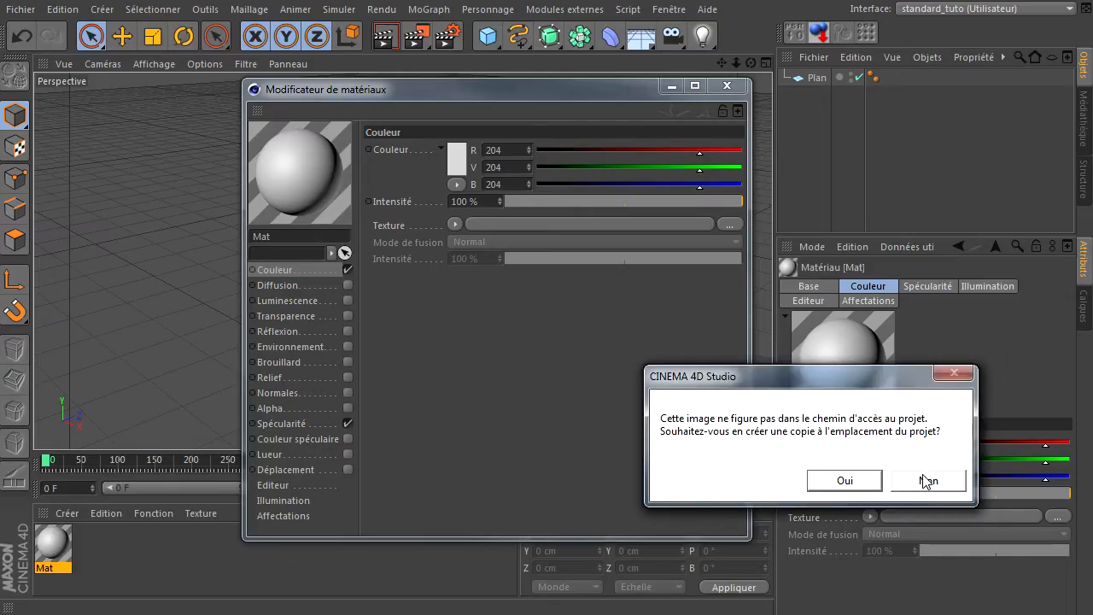
{"action": "left_click", "coordinate": [925, 481]}
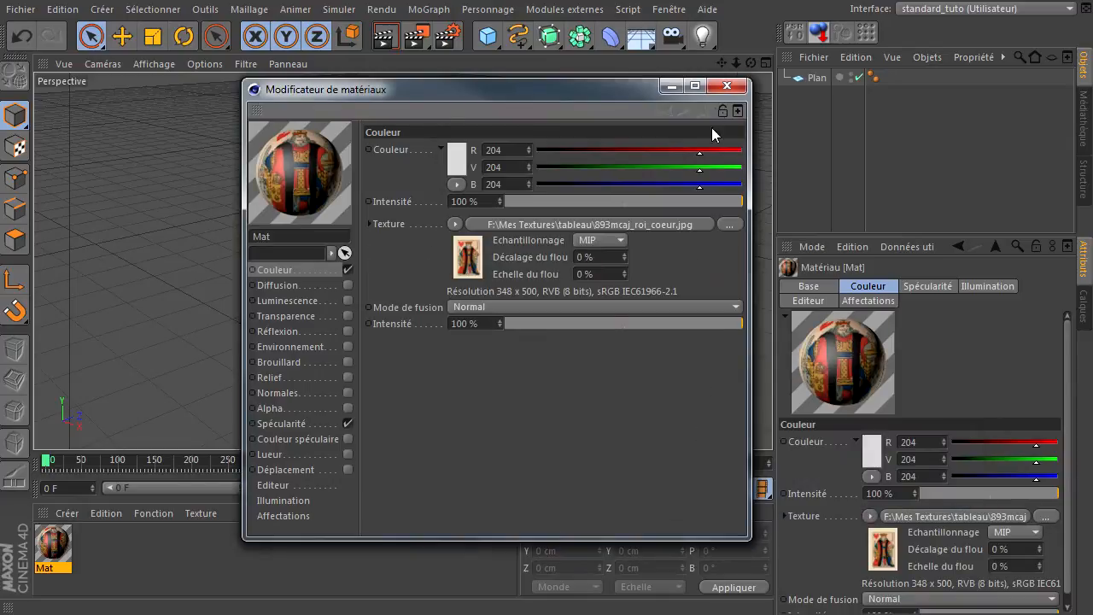
{"action": "left_click", "coordinate": [727, 86]}
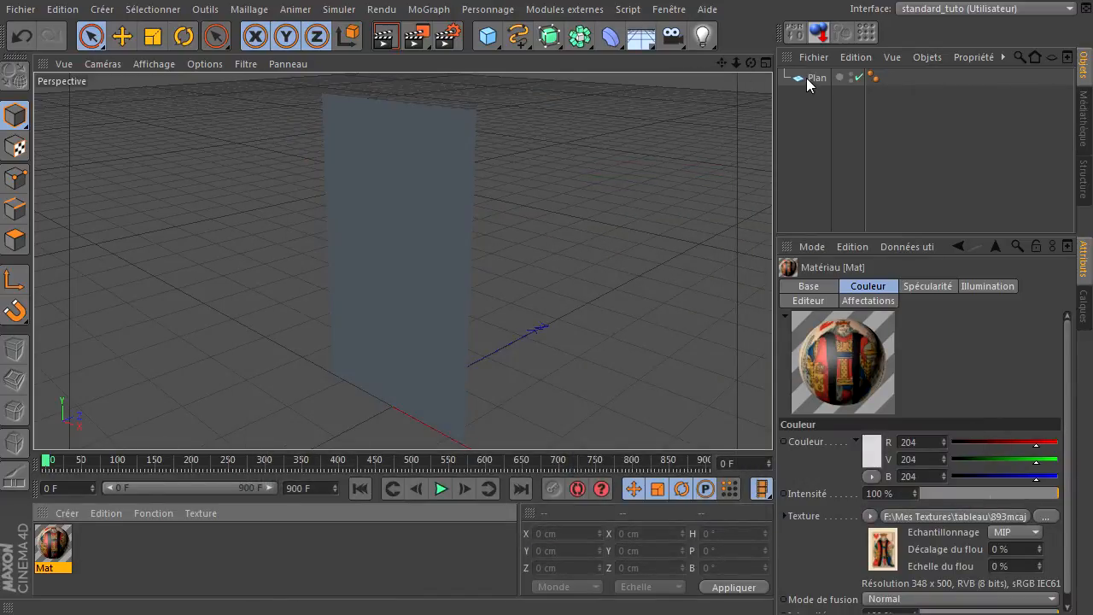
Step: Apply the king of hearts material to the plane
{"action": "left_click_drag", "start_coordinate": [808, 84], "coordinate": [810, 82]}
{"action": "left_click", "coordinate": [813, 127]}
{"action": "left_click_drag", "start_coordinate": [752, 61], "coordinate": [772, 423]}
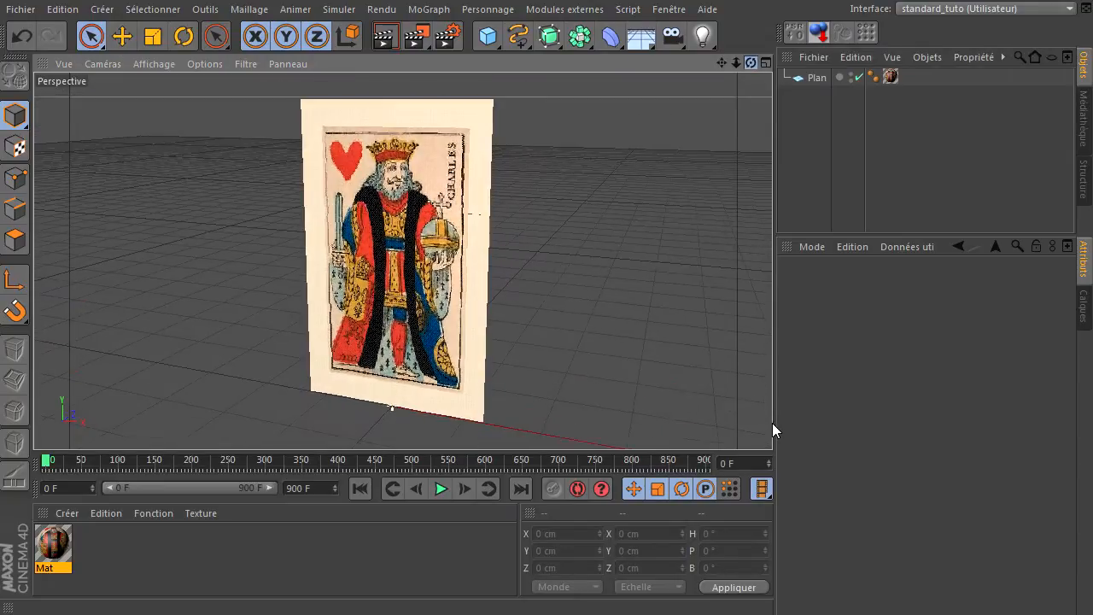
Step: Convert the textured plane into an editable polygon object
{"action": "left_click", "coordinate": [890, 76]}
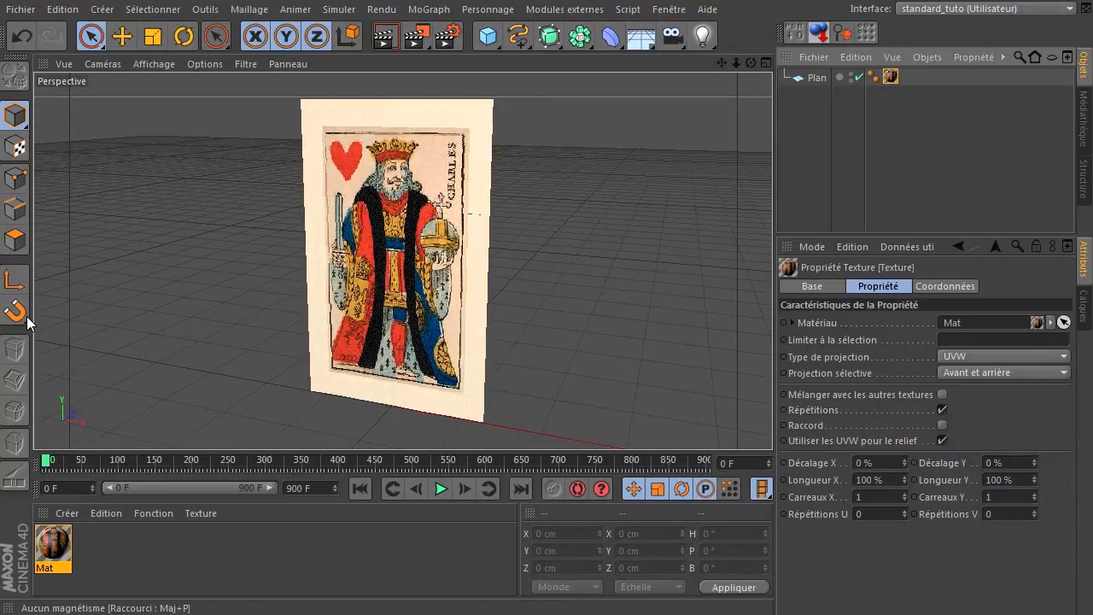
{"action": "left_click", "coordinate": [819, 78]}
{"action": "left_click", "coordinate": [23, 85]}
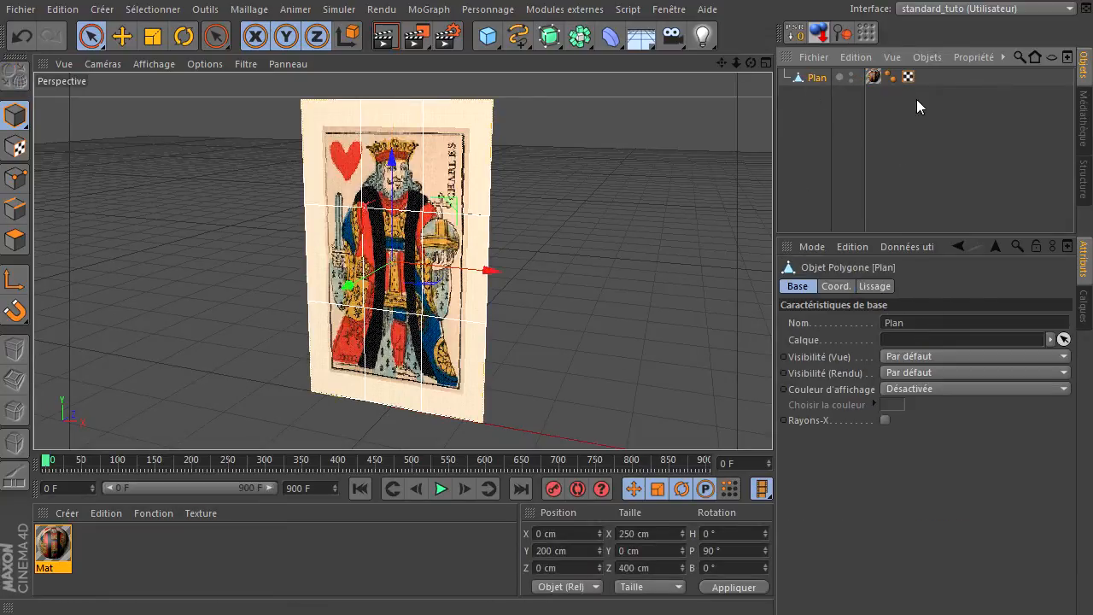
Step: Switch to texture mode and set the plane's texture projection type to Planaire
{"action": "left_click", "coordinate": [873, 76]}
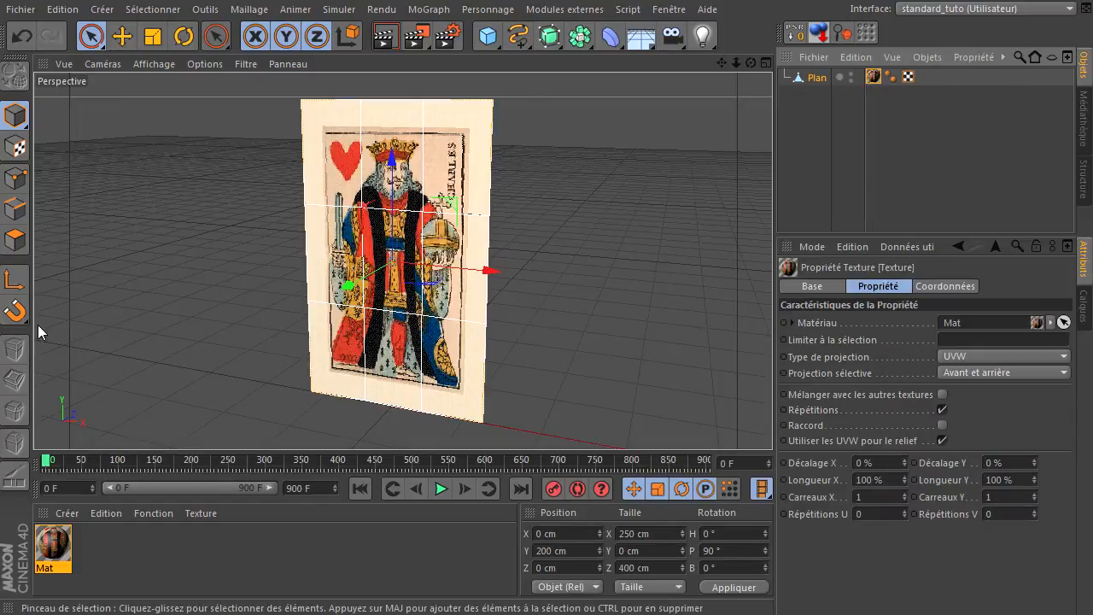
{"action": "left_click", "coordinate": [15, 147]}
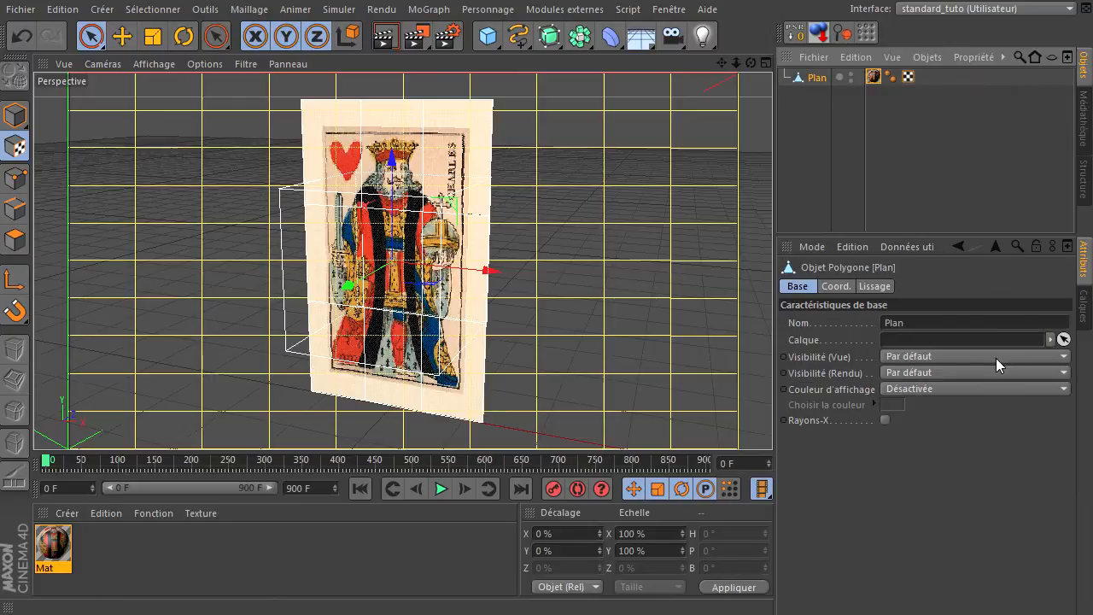
{"action": "left_click", "coordinate": [873, 77]}
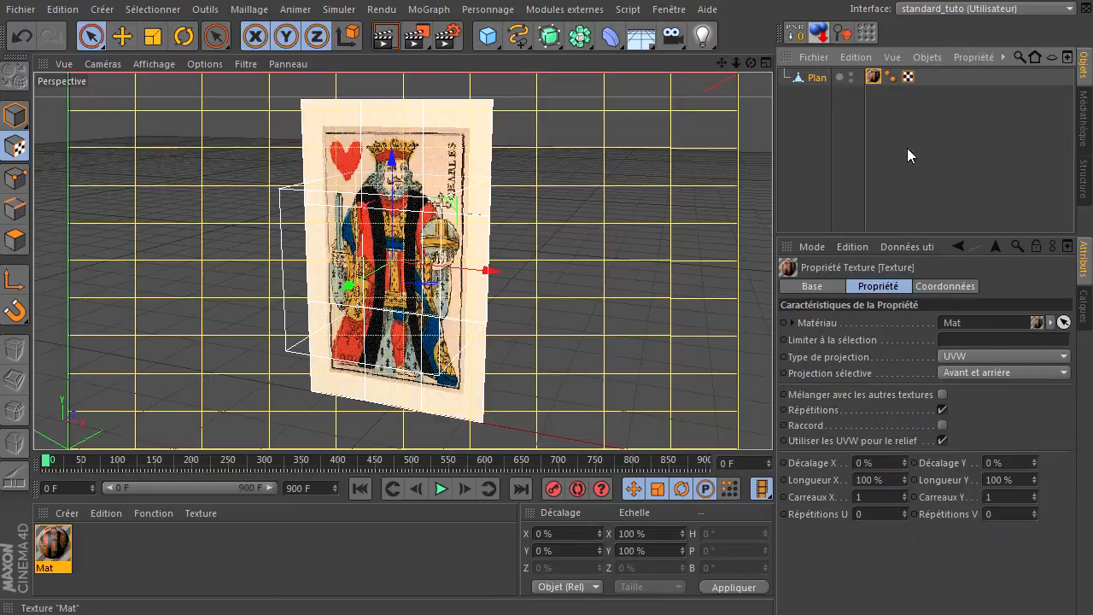
{"action": "left_click", "coordinate": [980, 357]}
{"action": "left_click", "coordinate": [975, 410]}
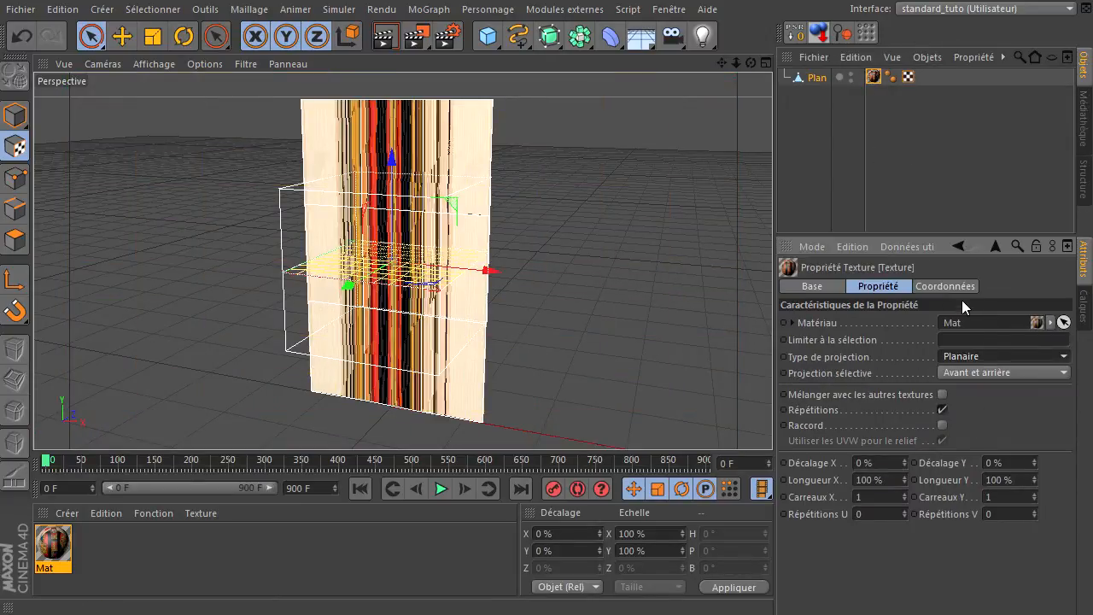
Step: Rotate the texture projection upright so that it lies parallel to the card's face
{"action": "left_click", "coordinate": [183, 36]}
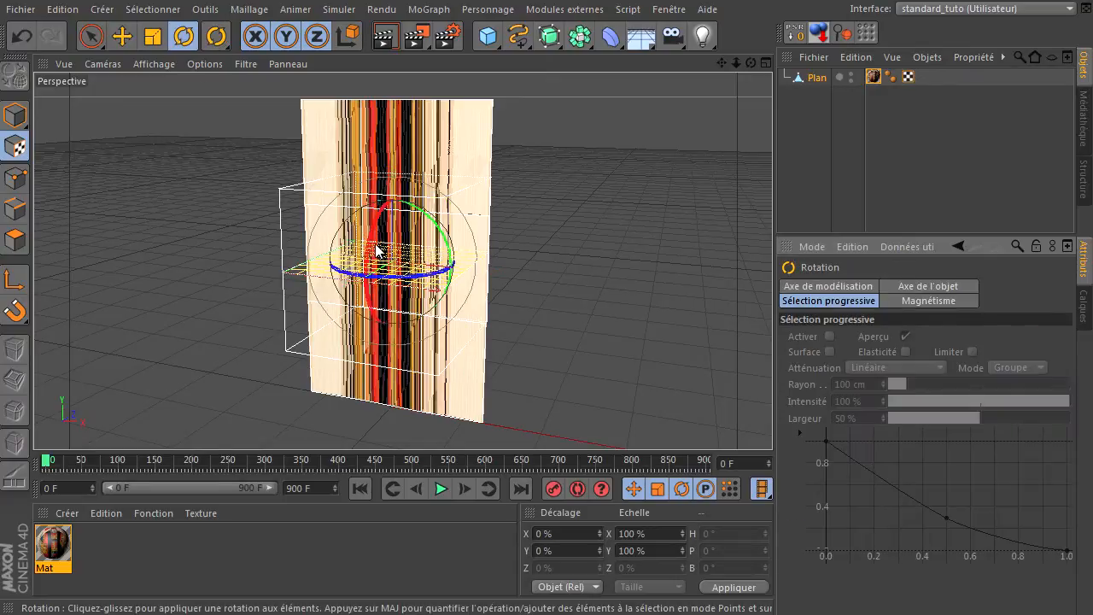
{"action": "left_click_drag", "start_coordinate": [379, 249], "coordinate": [404, 215]}
{"action": "left_click", "coordinate": [91, 38]}
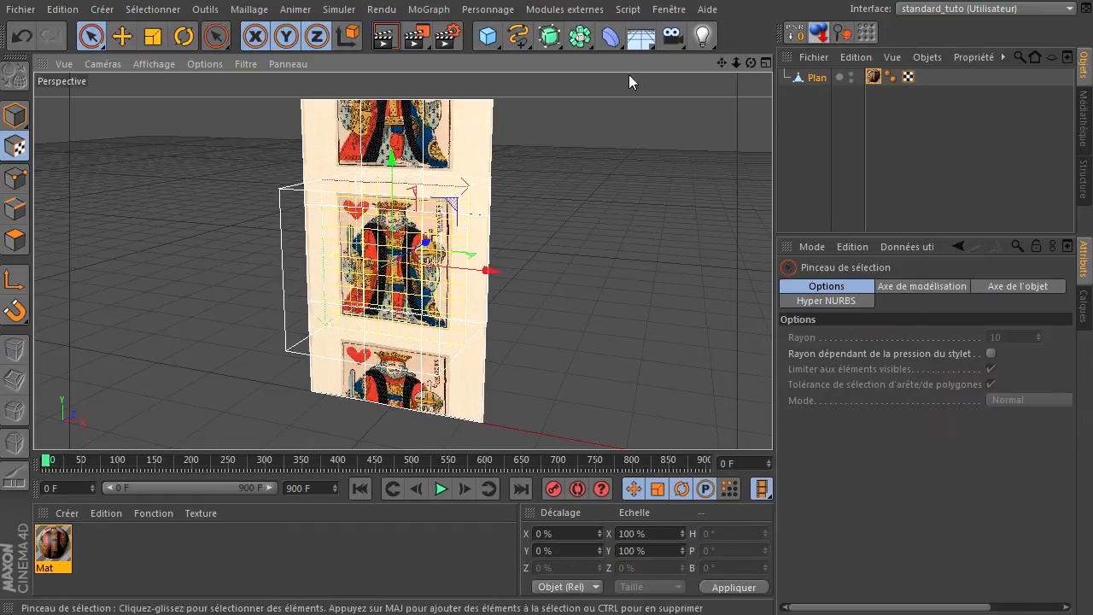
Step: Fit the planar texture projection to the plane with Adapter à l'objet
{"action": "left_click", "coordinate": [874, 77]}
{"action": "right_click", "coordinate": [876, 76]}
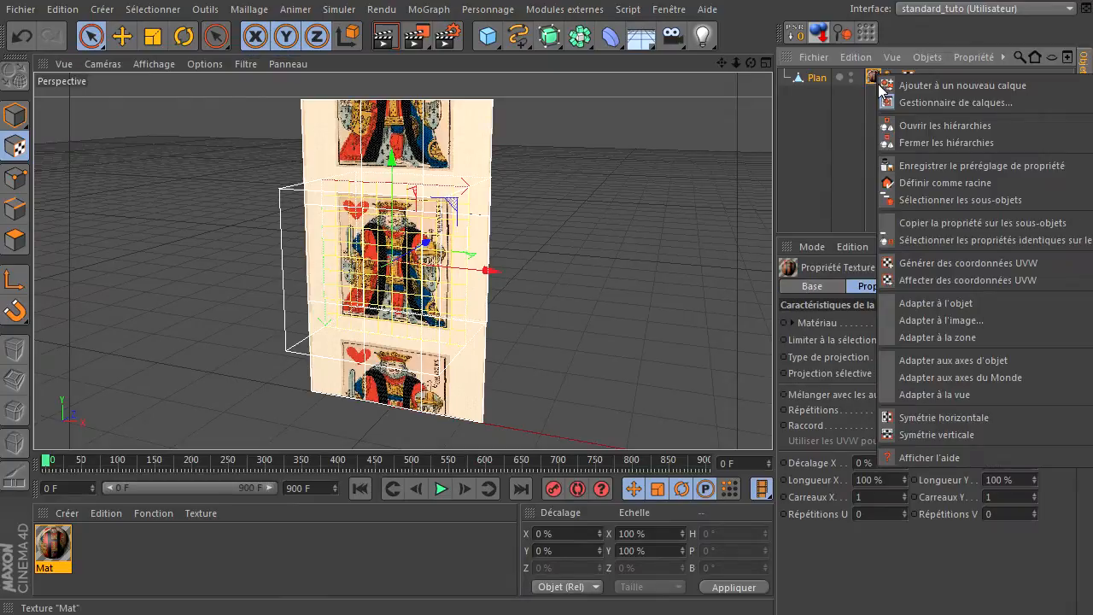
{"action": "left_click", "coordinate": [915, 303]}
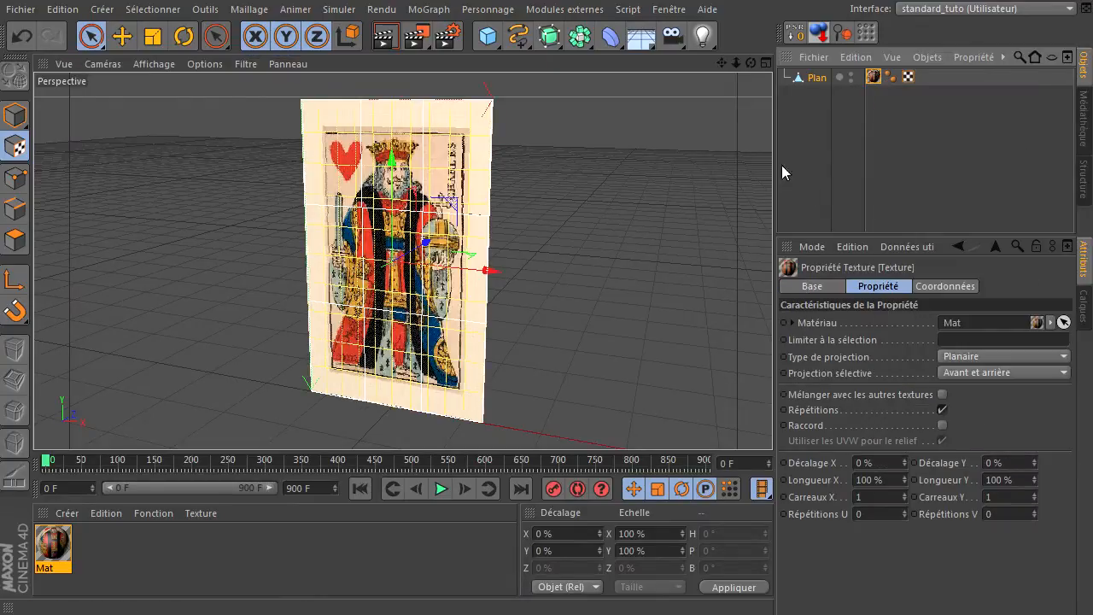
Step: Scale up the texture projection until the image's outer margins fall off the card, then return to model mode and deselect
{"action": "left_click", "coordinate": [153, 36]}
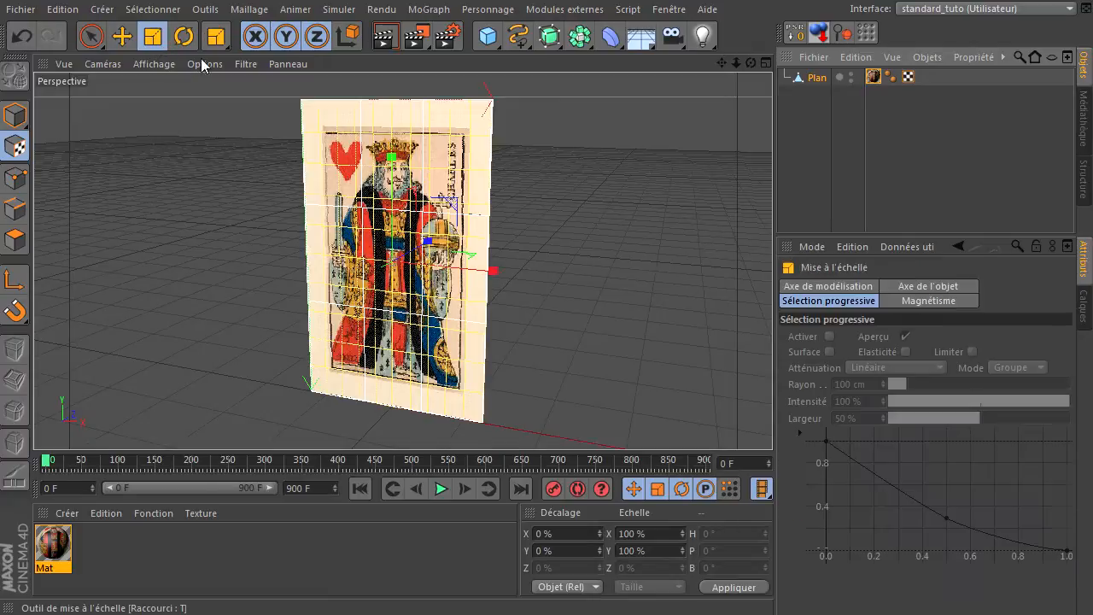
{"action": "left_click_drag", "start_coordinate": [508, 355], "coordinate": [602, 304]}
{"action": "left_click_drag", "start_coordinate": [510, 273], "coordinate": [500, 273]}
{"action": "left_click_drag", "start_coordinate": [390, 158], "coordinate": [392, 162]}
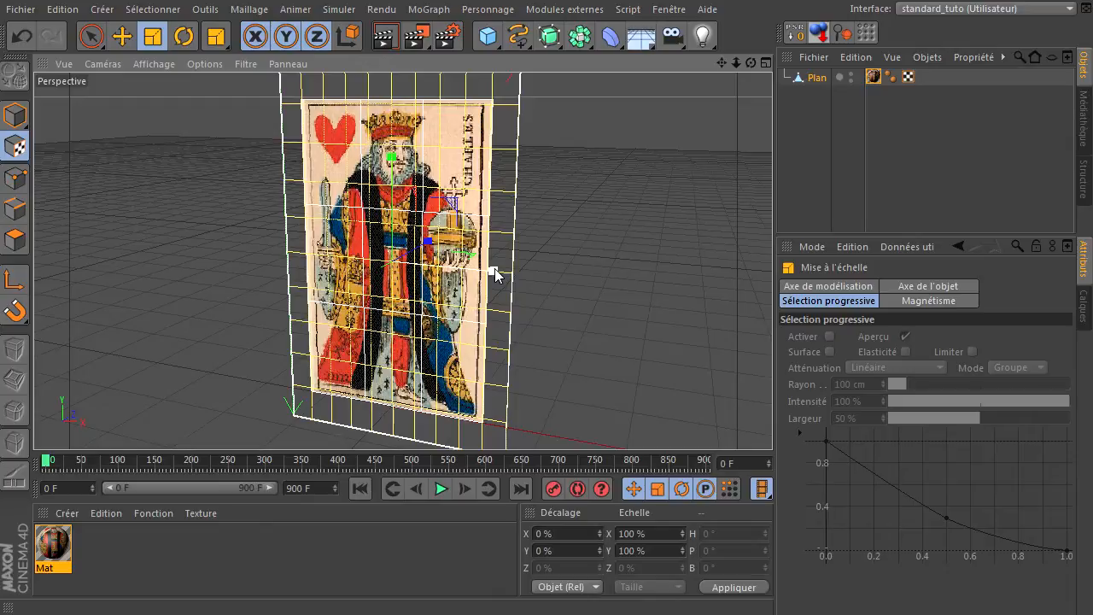
{"action": "left_click", "coordinate": [91, 36]}
{"action": "left_click", "coordinate": [15, 115]}
{"action": "left_click", "coordinate": [812, 98]}
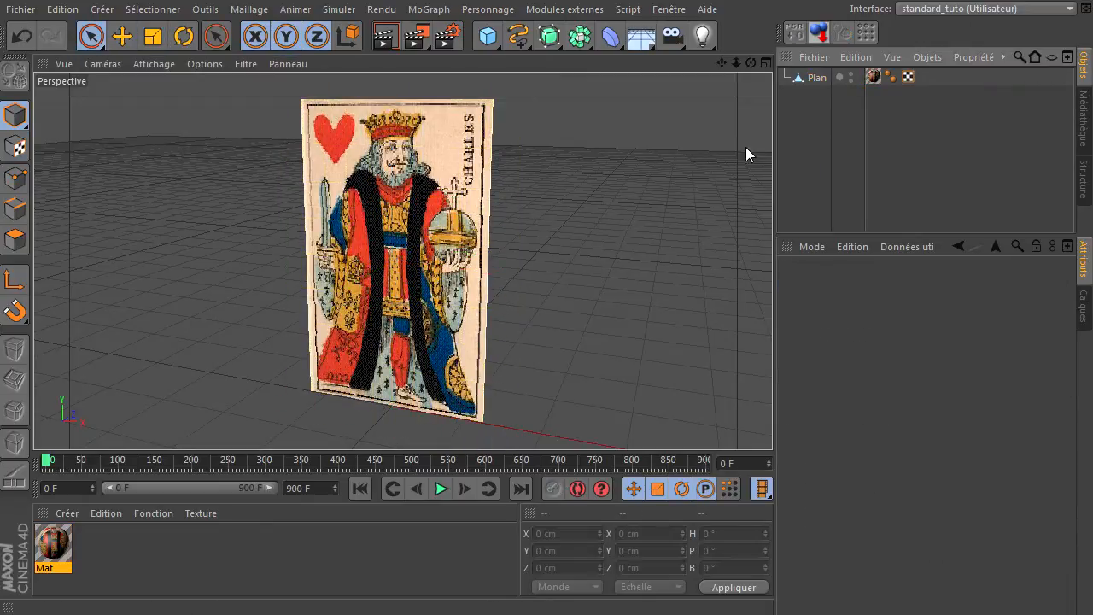
Step: Render the perspective view to check the textured card
{"action": "left_click", "coordinate": [383, 37]}
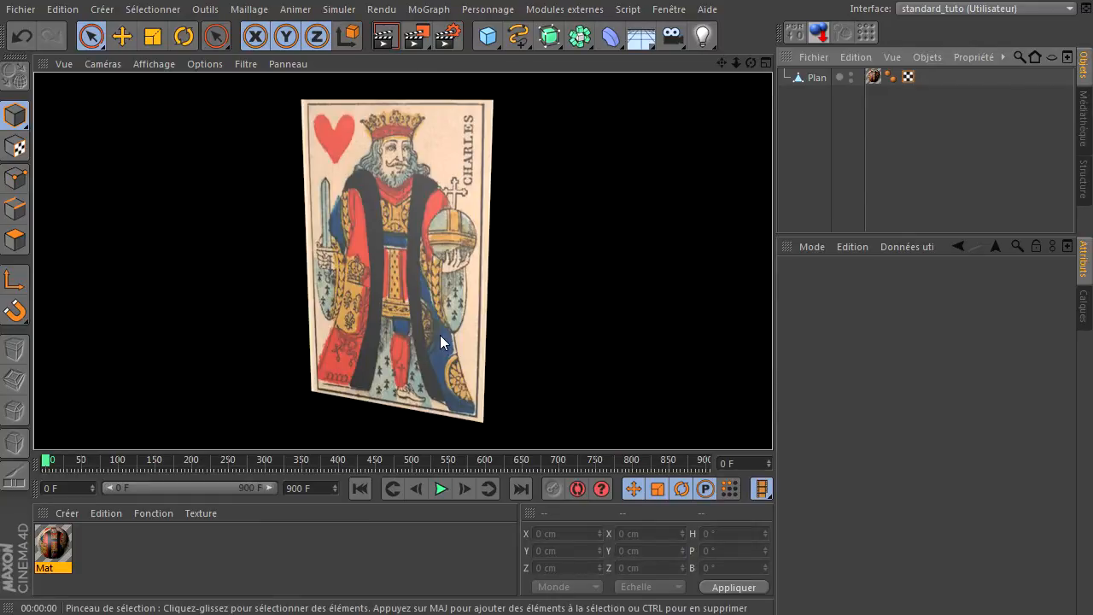
{"action": "left_click", "coordinate": [515, 301]}
{"action": "left_click_drag", "start_coordinate": [736, 61], "coordinate": [773, 423]}
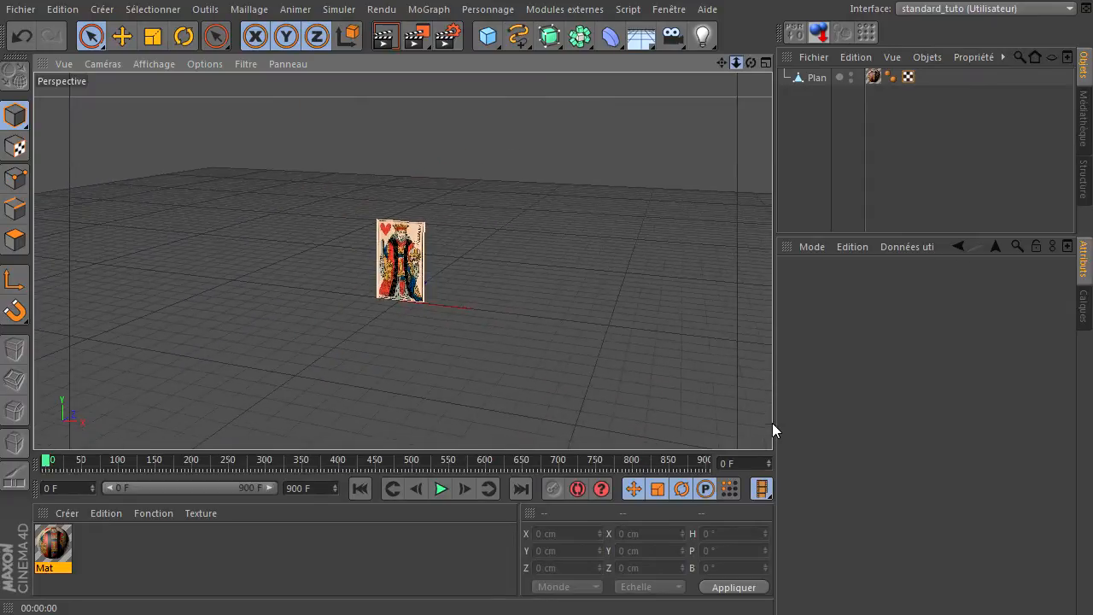
Step: Rename the plane object as carte and deselect it
{"action": "left_click", "coordinate": [803, 78]}
{"action": "key", "text": "r"}
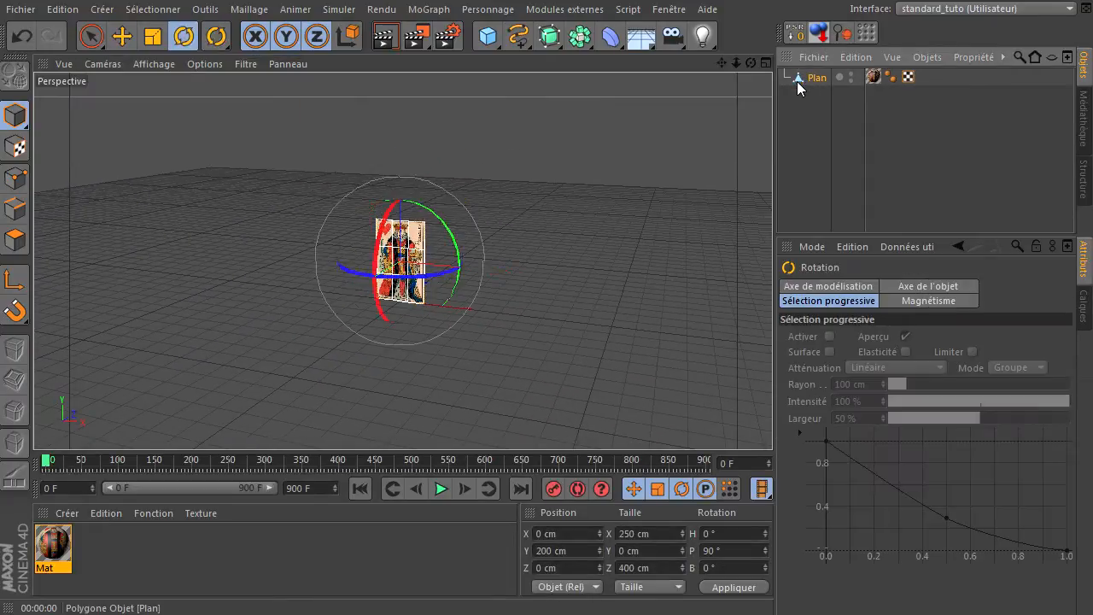
{"action": "key", "text": "t"}
{"action": "key", "text": "e"}
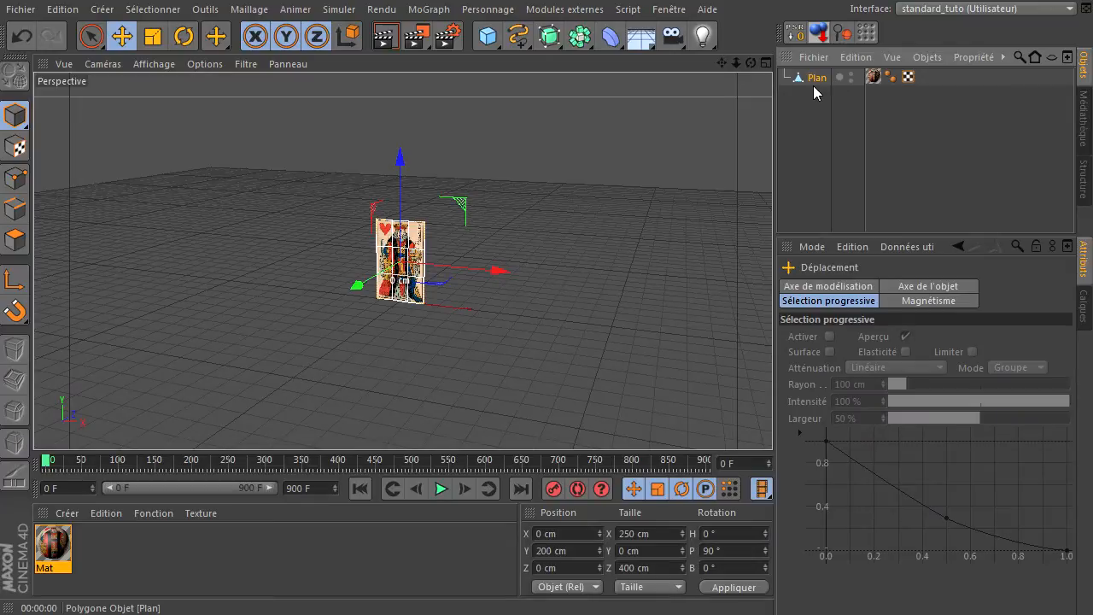
{"action": "double_click", "coordinate": [816, 82]}
{"action": "type", "text": "carte"}
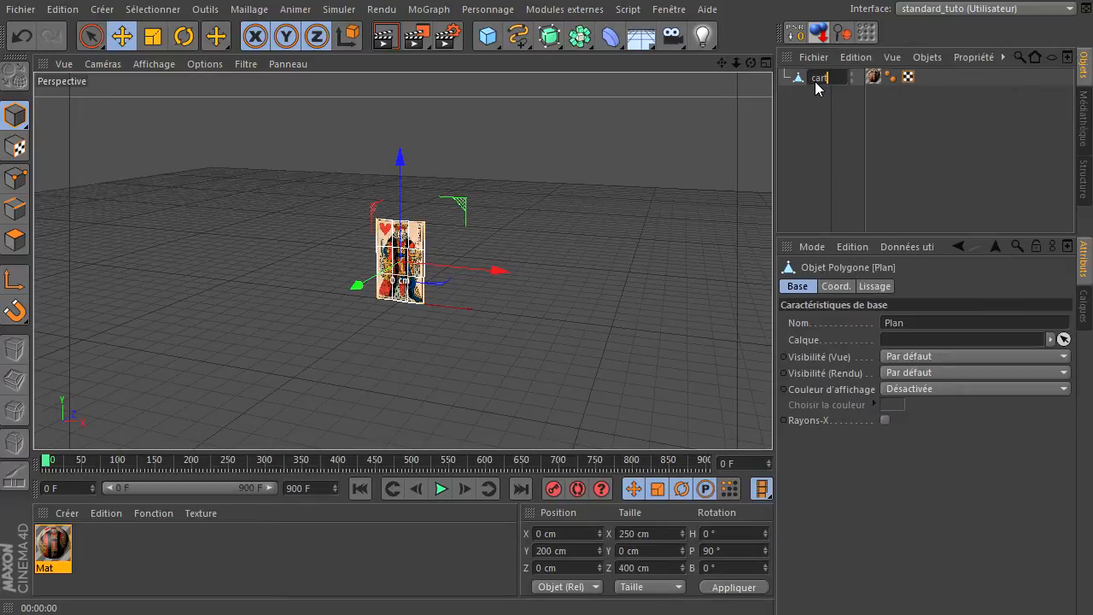
{"action": "key", "text": "Return"}
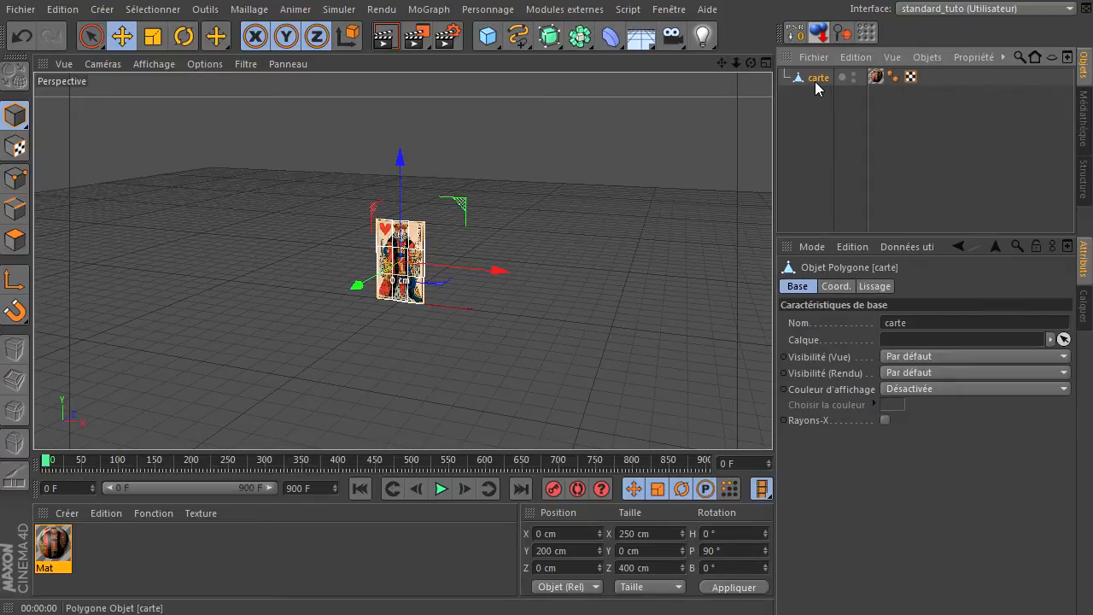
{"action": "left_click", "coordinate": [471, 323]}
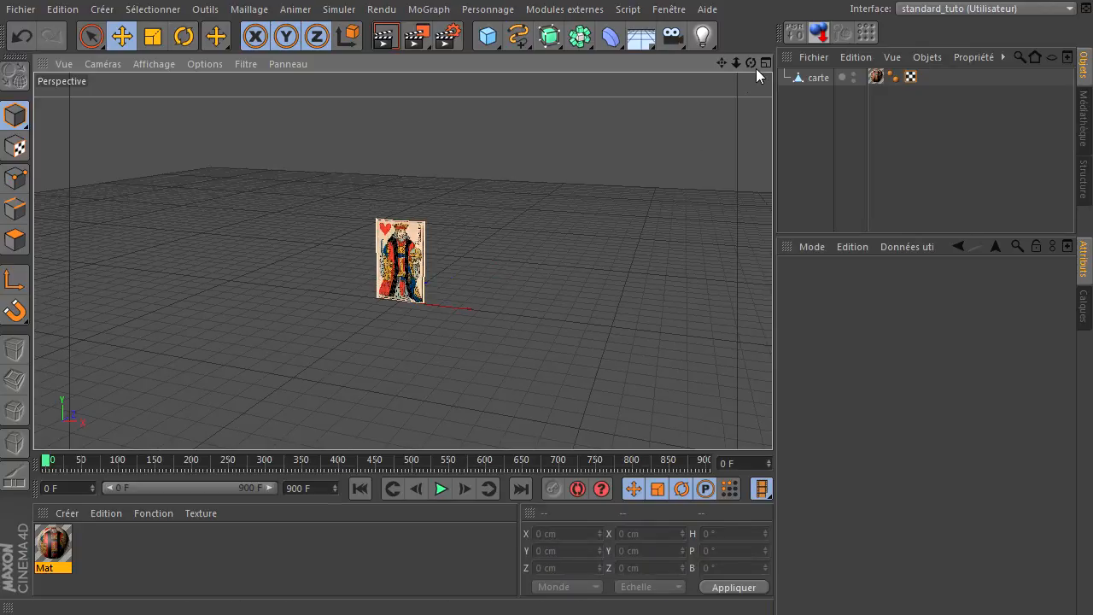
{"action": "left_click_drag", "start_coordinate": [773, 423], "coordinate": [753, 63]}
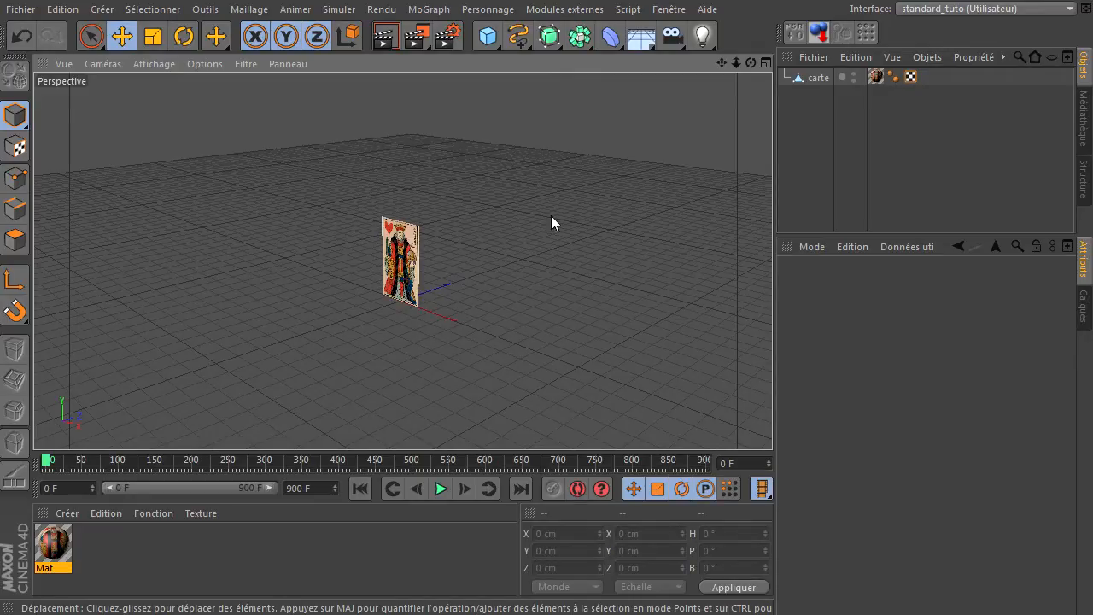
Step: Create a circle spline in the XZ plane with a radius of 800 cm, then deselect it
{"action": "left_click", "coordinate": [518, 36]}
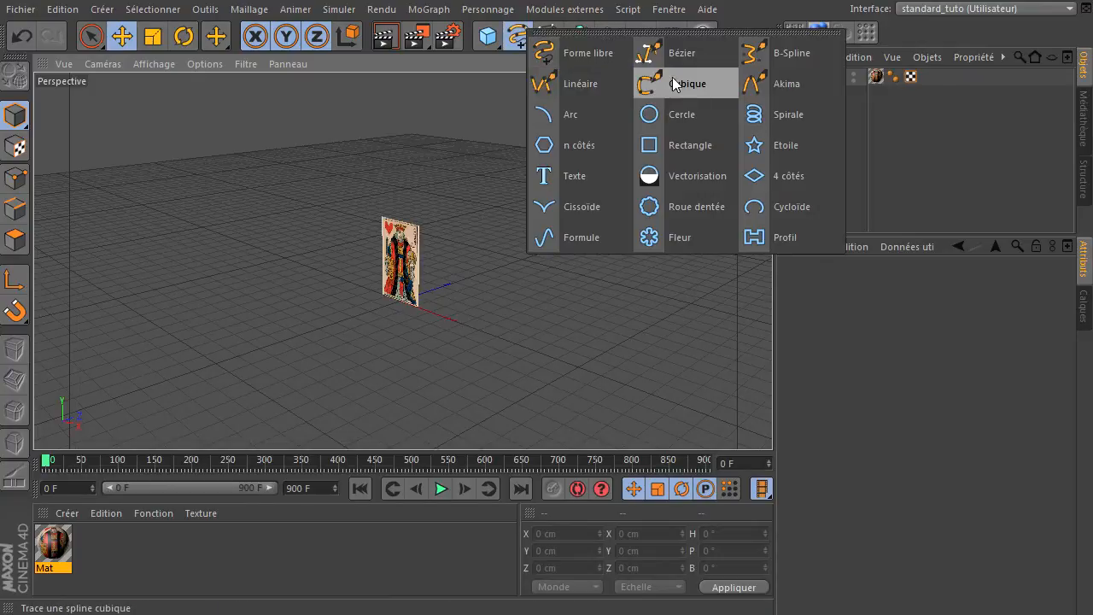
{"action": "left_click", "coordinate": [689, 114]}
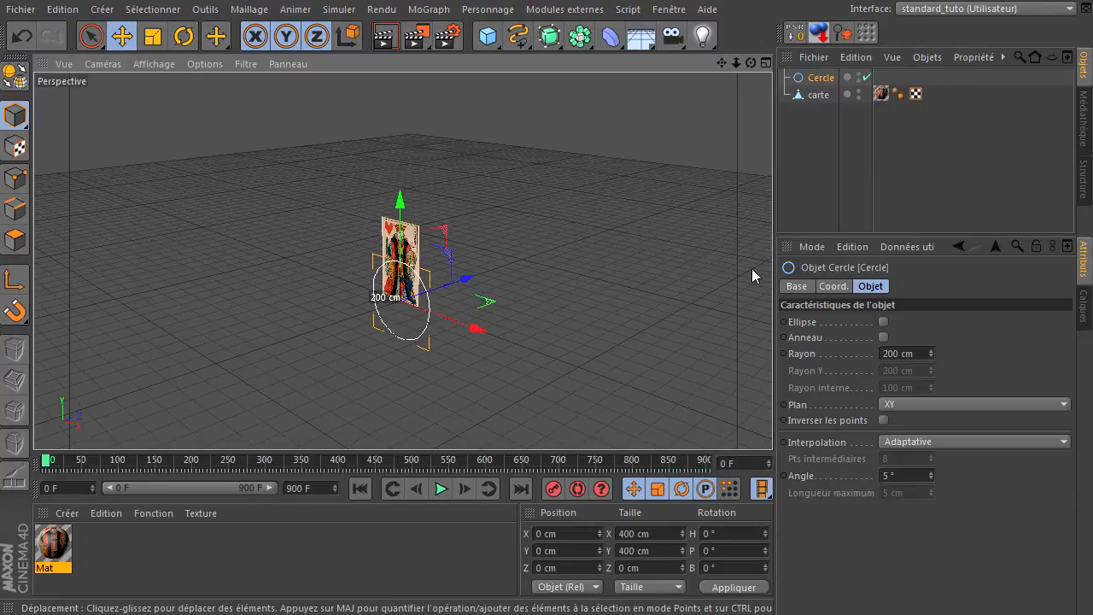
{"action": "left_click", "coordinate": [935, 405]}
{"action": "left_click", "coordinate": [933, 457]}
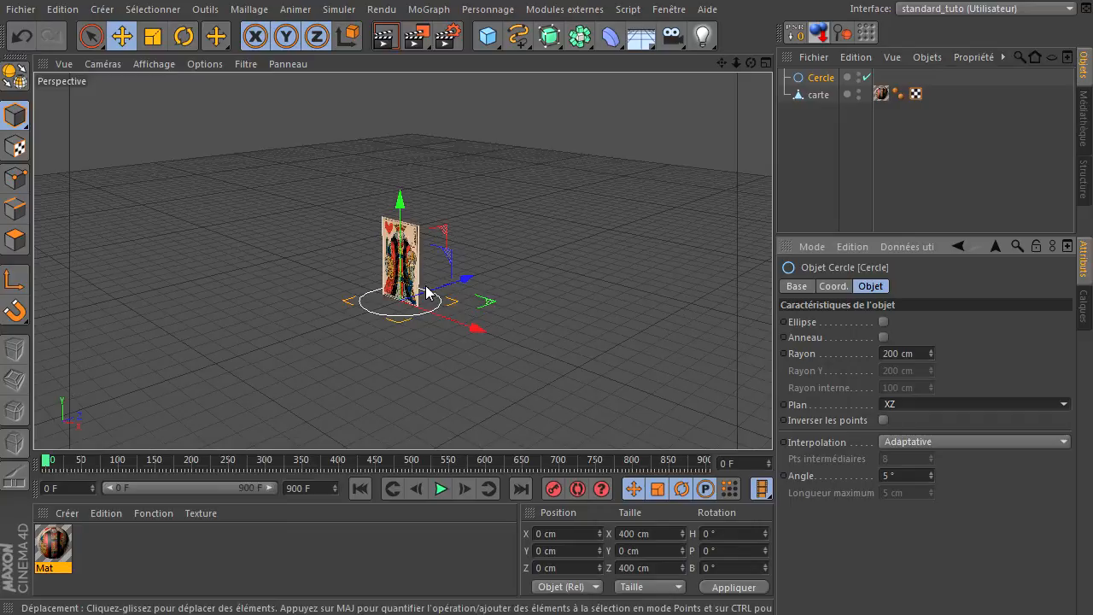
{"action": "left_click", "coordinate": [900, 357]}
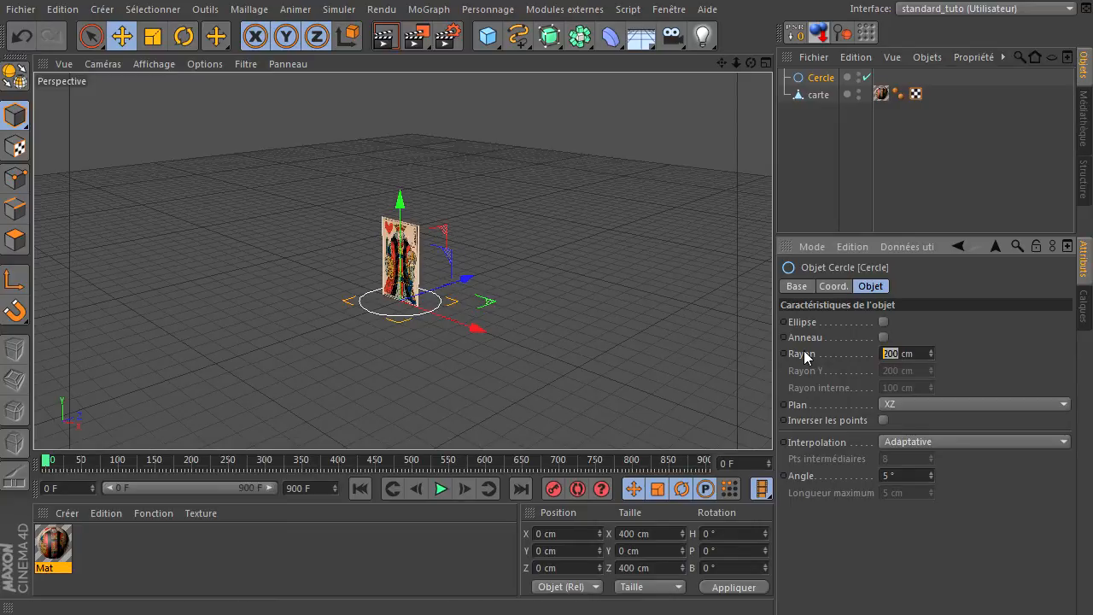
{"action": "type", "text": "800"}
{"action": "key", "text": "Return"}
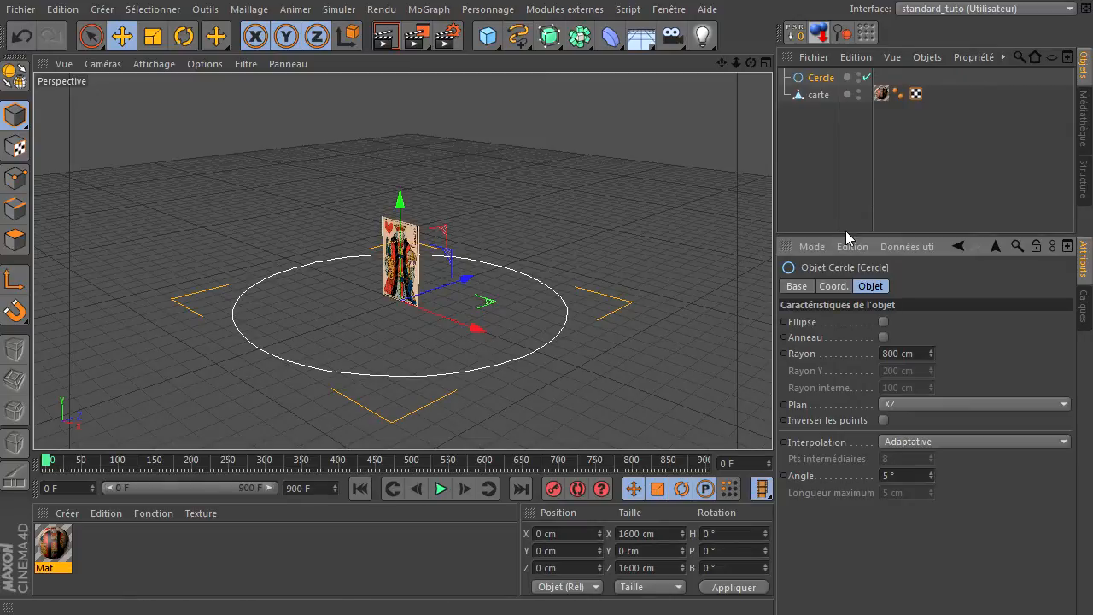
{"action": "left_click", "coordinate": [856, 208]}
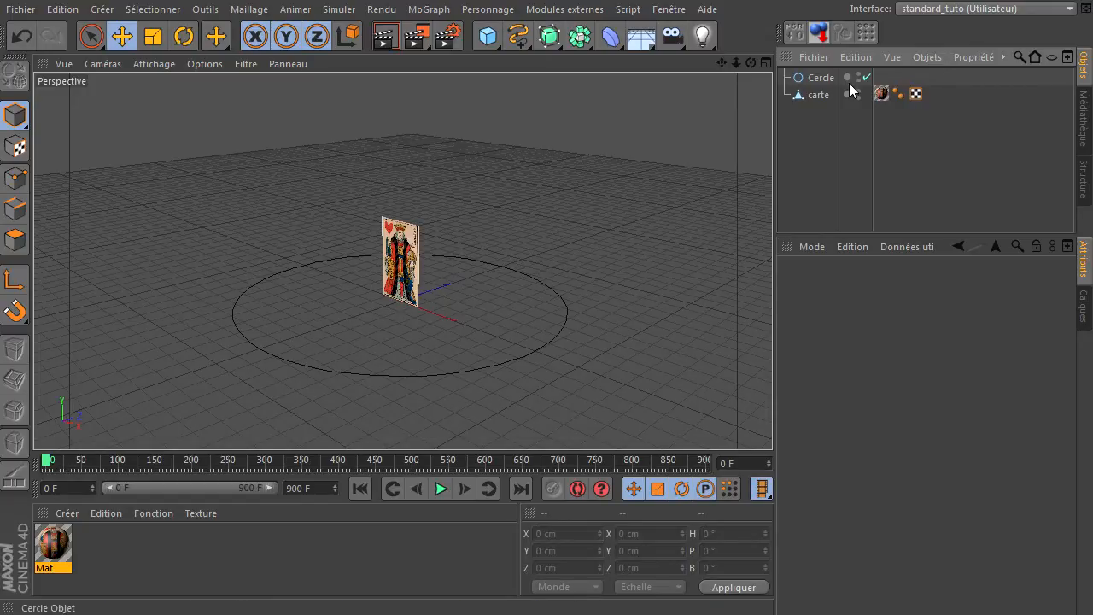
Step: Try aligning carte to the Cercle spline with an Aligner sur la spline tag, sliding its position to 54 %
{"action": "left_click", "coordinate": [818, 96]}
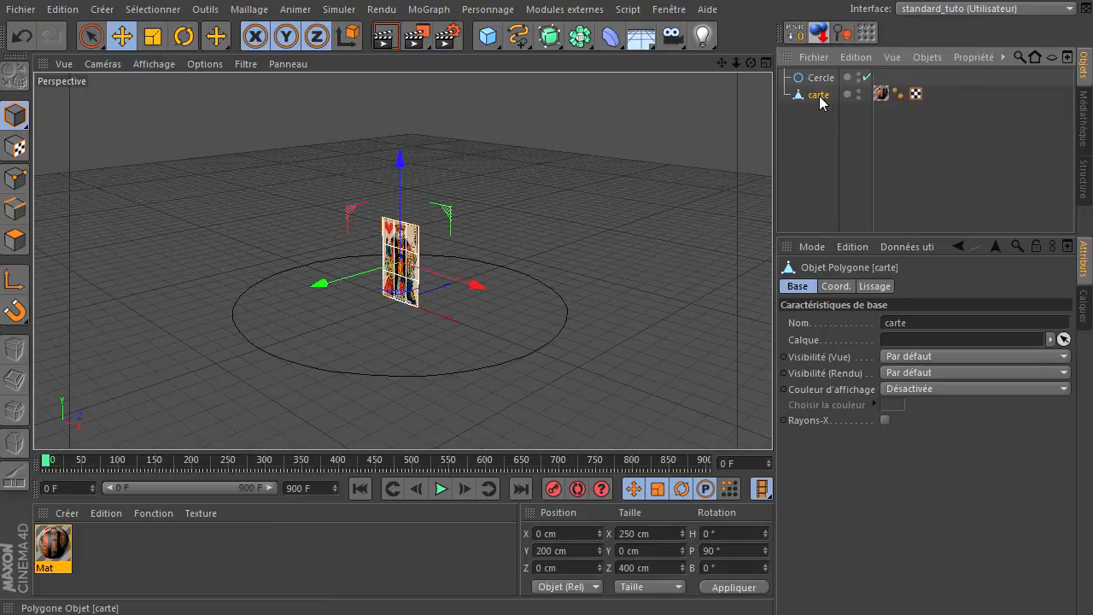
{"action": "right_click", "coordinate": [820, 97]}
{"action": "mouse_move", "coordinate": [855, 111]}
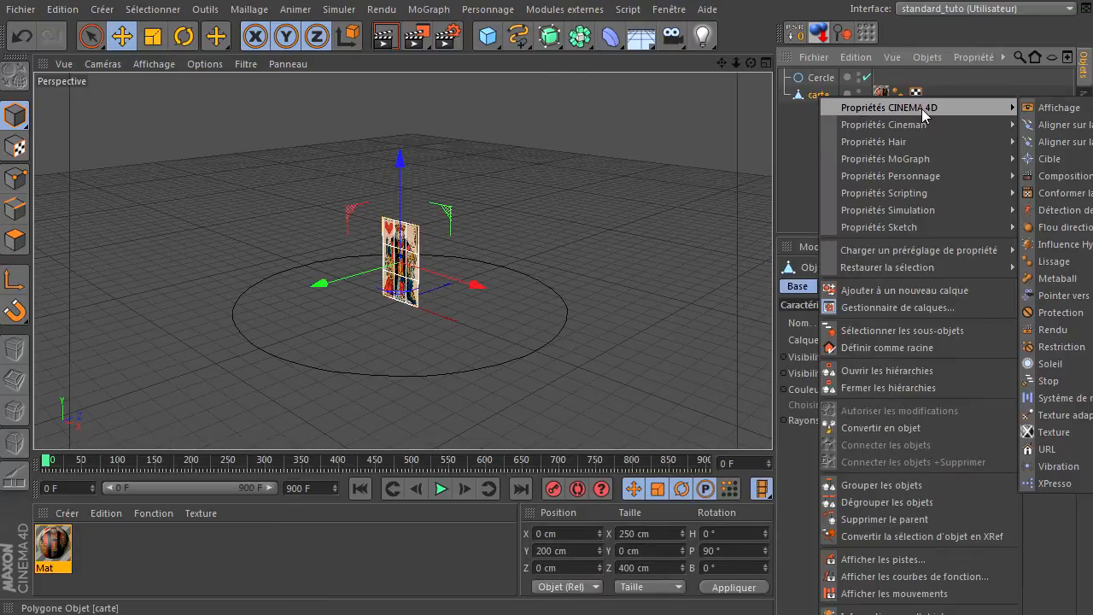
{"action": "left_click", "coordinate": [1060, 125]}
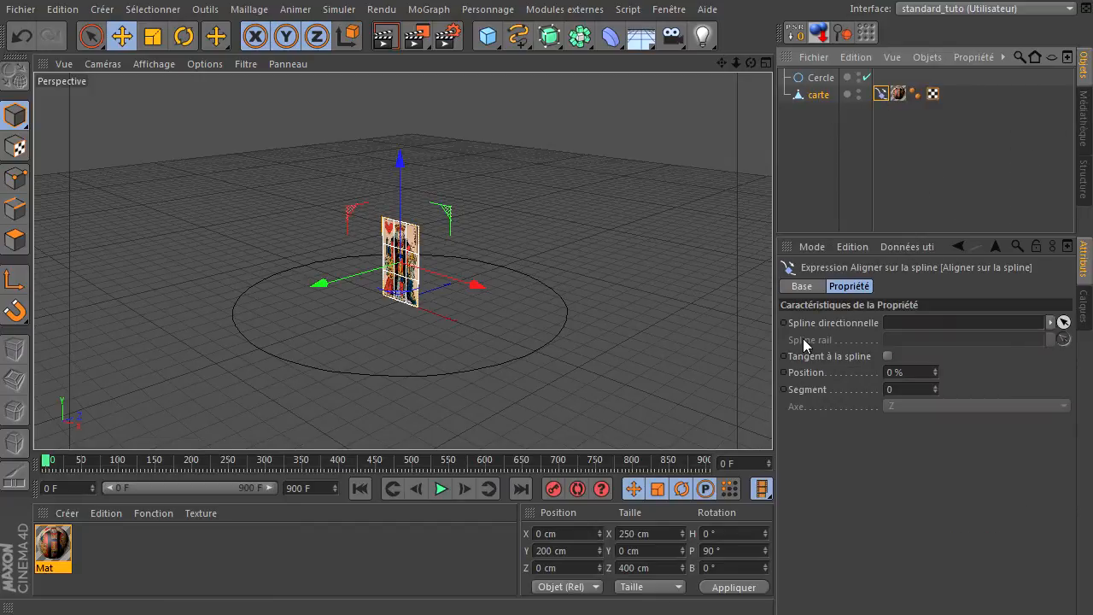
{"action": "left_click_drag", "start_coordinate": [821, 78], "coordinate": [967, 320]}
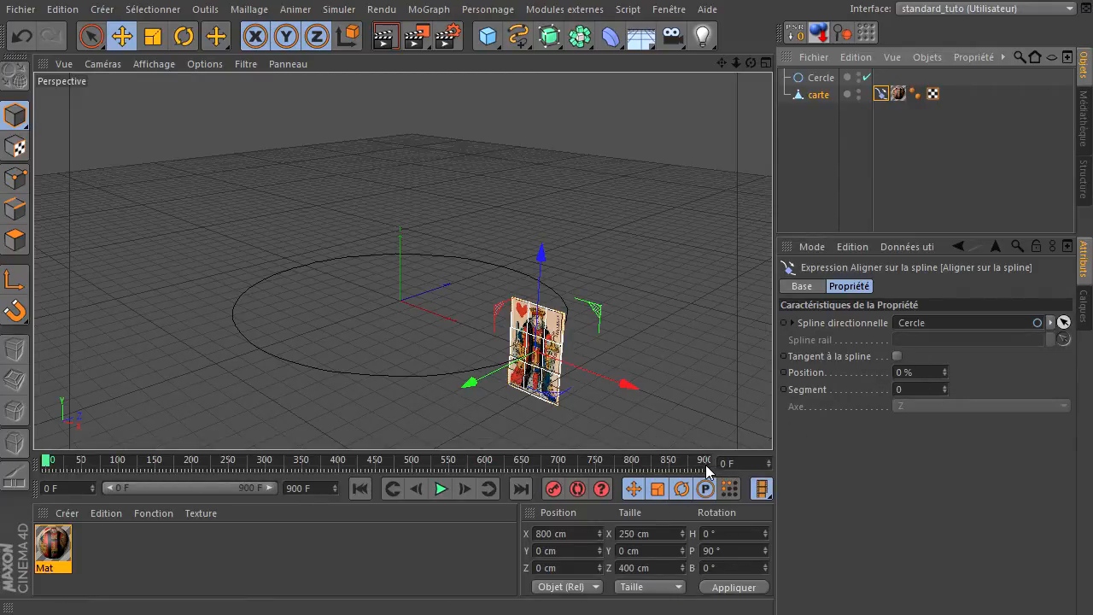
{"action": "left_click_drag", "start_coordinate": [945, 368], "coordinate": [945, 368]}
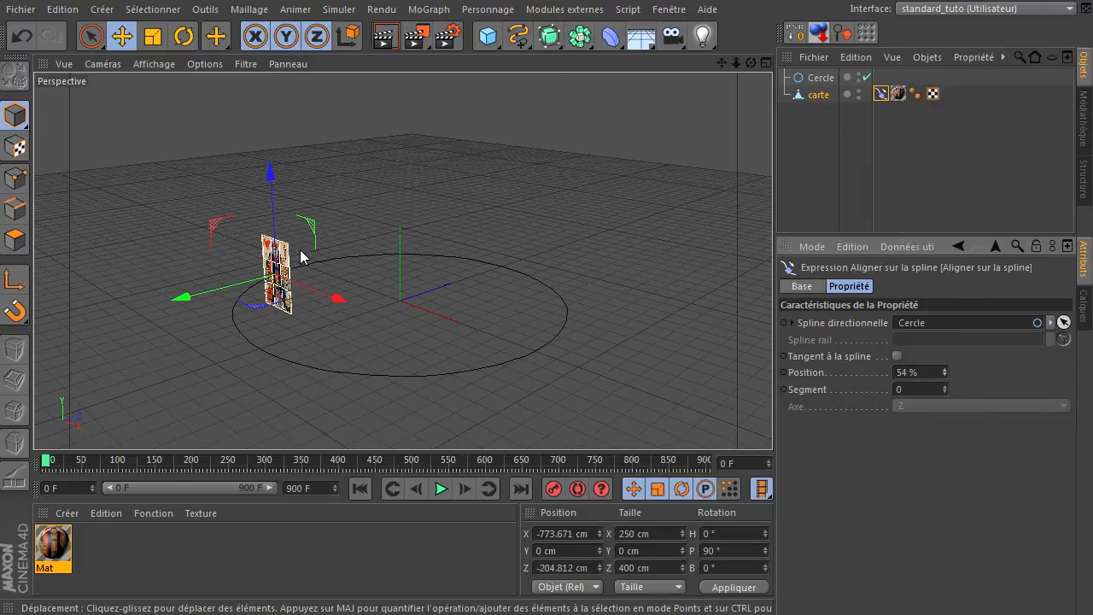
Step: Delete the spline alignment tag from carte and reset the card's position and rotation to zero
{"action": "left_click", "coordinate": [881, 94]}
{"action": "key", "text": "Delete"}
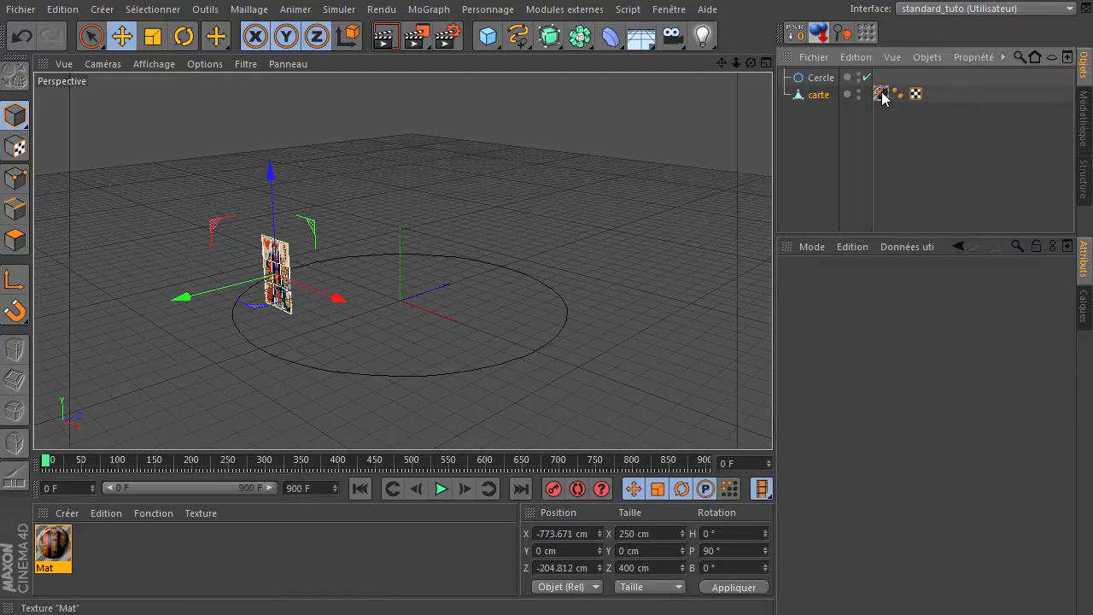
{"action": "left_click", "coordinate": [830, 147]}
{"action": "left_click", "coordinate": [820, 95]}
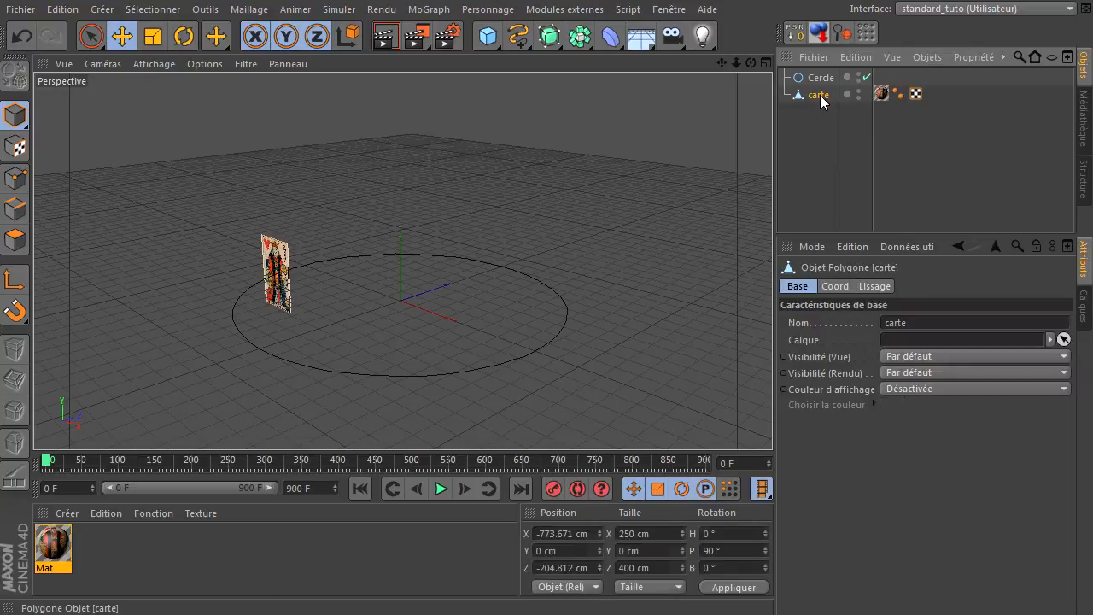
{"action": "left_click", "coordinate": [795, 32]}
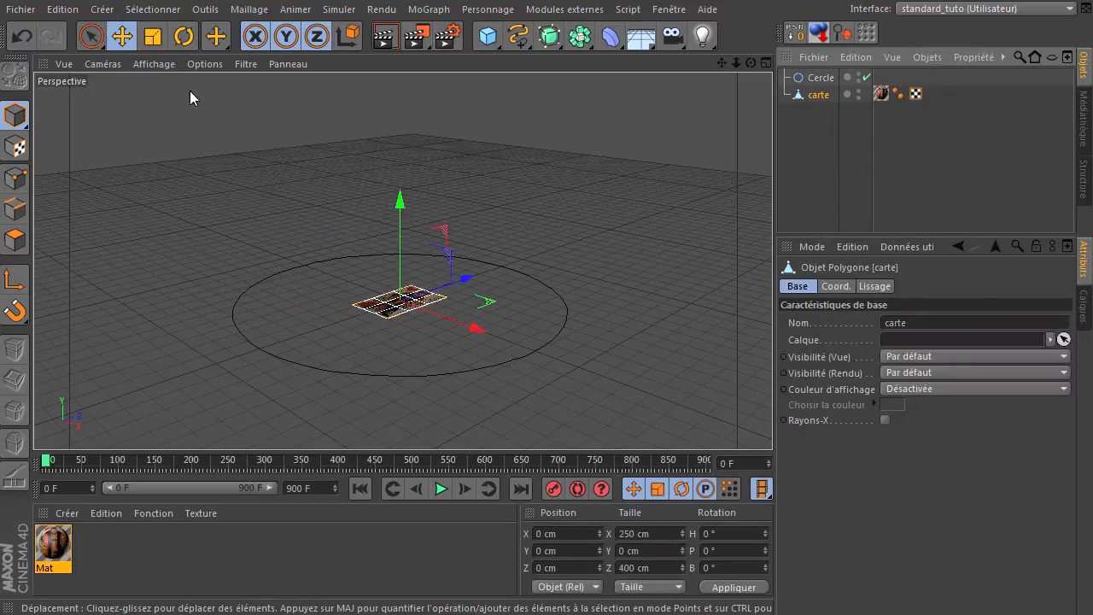
Step: Rotate carte upright to a 90° pitch, rest it on the floor plane and deselect it
{"action": "key", "text": "r"}
{"action": "left_click_drag", "start_coordinate": [376, 265], "coordinate": [377, 332]}
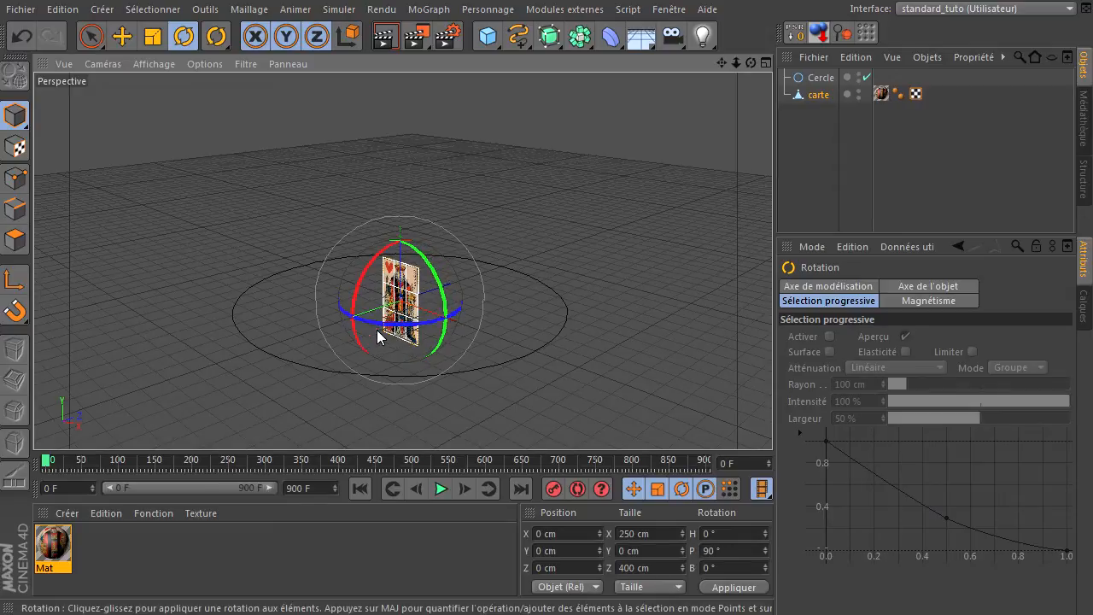
{"action": "left_click", "coordinate": [818, 30]}
{"action": "left_click", "coordinate": [817, 205]}
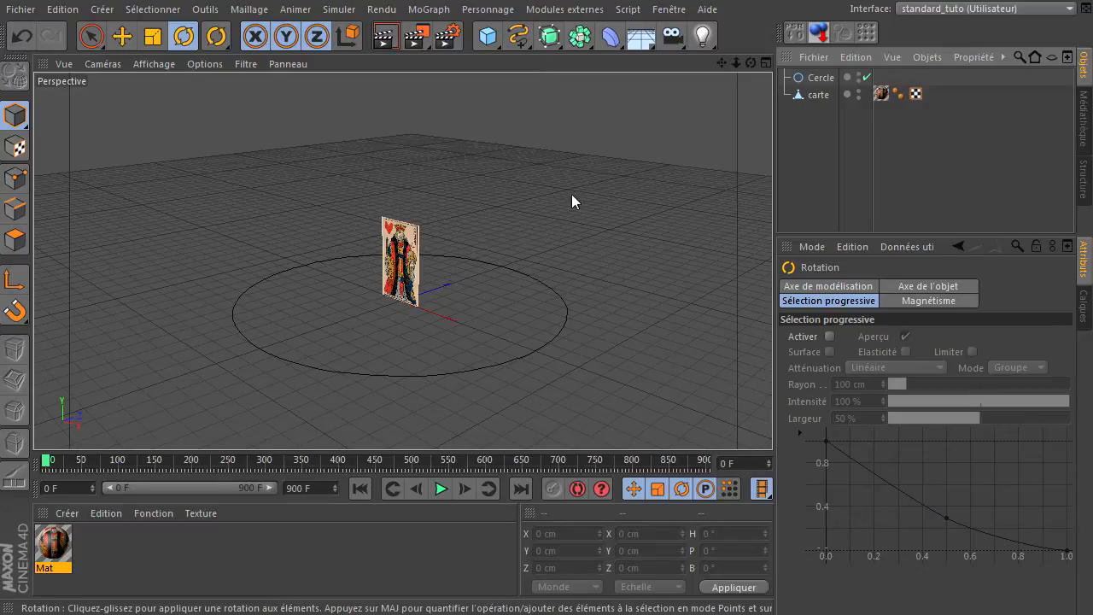
Step: Add a MouvementC object, enable it and select it with the selection brush active
{"action": "left_click", "coordinate": [467, 12]}
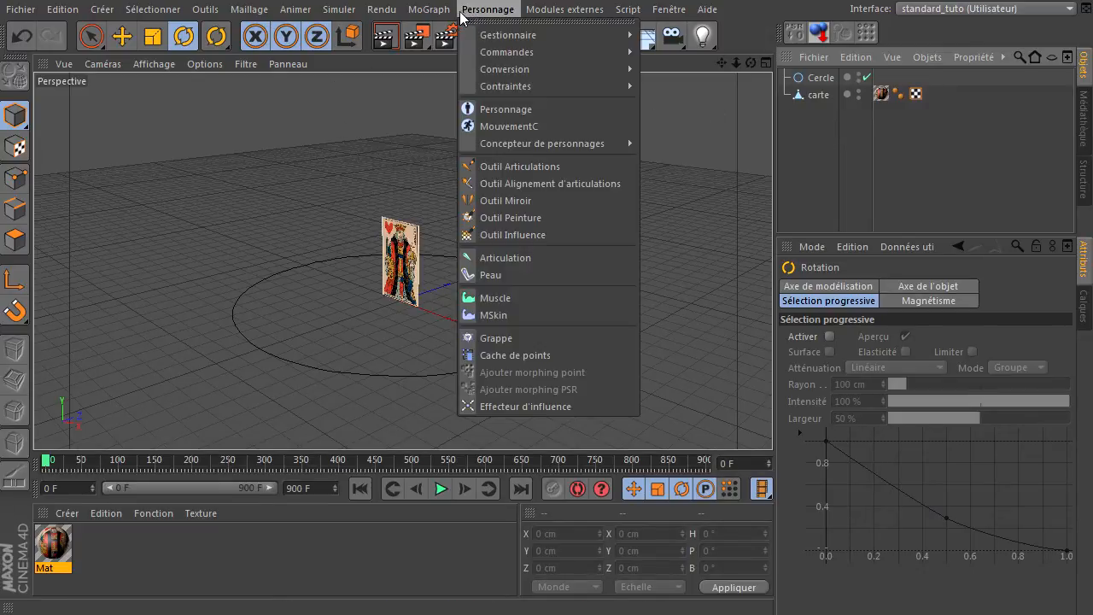
{"action": "left_click", "coordinate": [513, 127]}
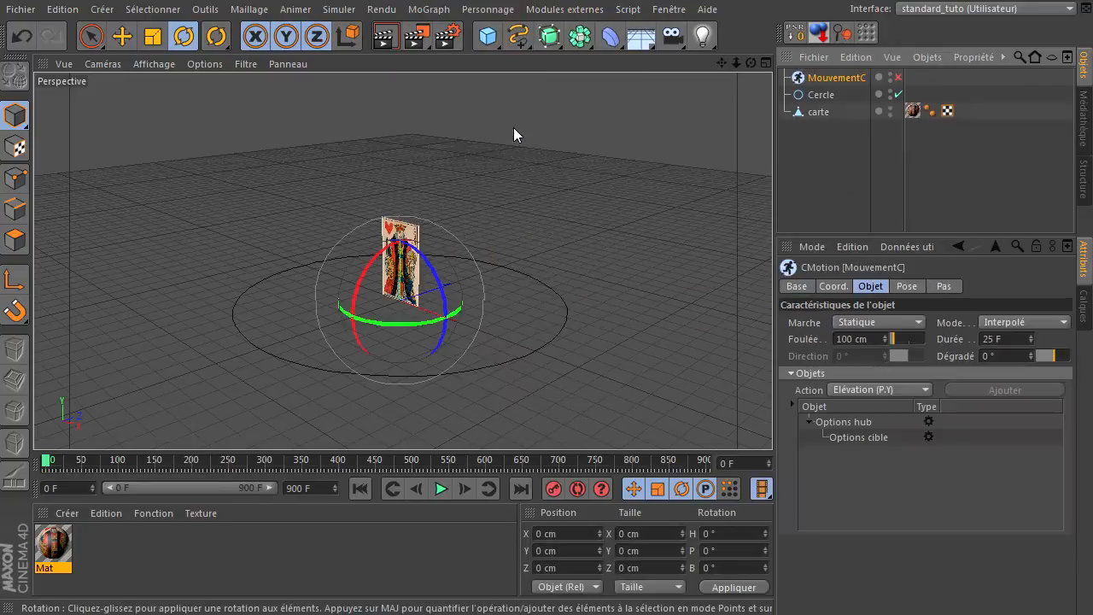
{"action": "left_click", "coordinate": [898, 77]}
{"action": "left_click", "coordinate": [91, 36]}
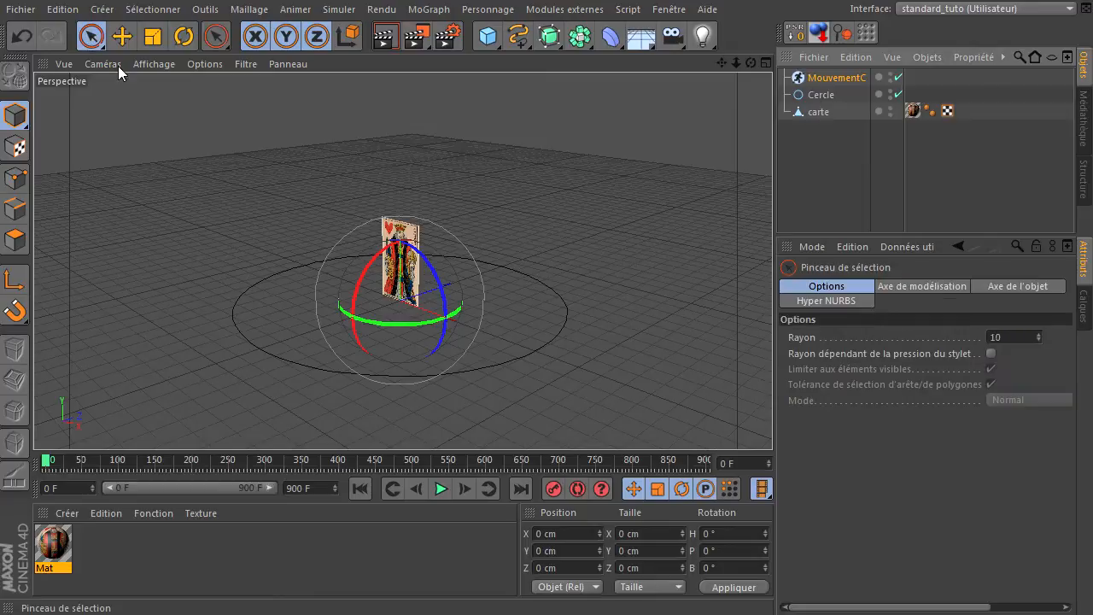
{"action": "left_click", "coordinate": [838, 78]}
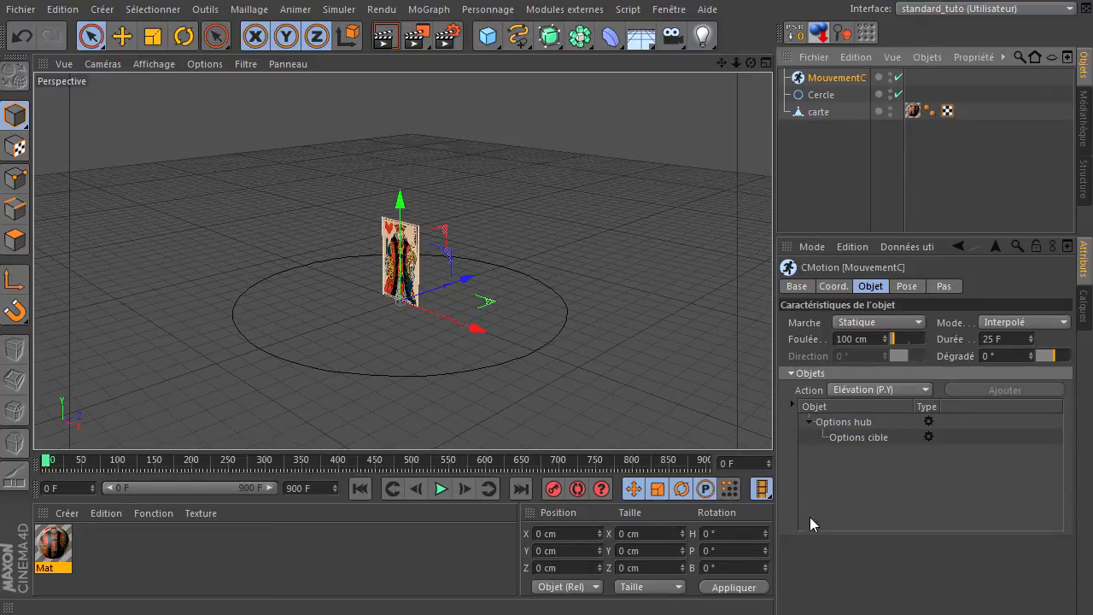
Step: Add carte to the MouvementC object list and select its entry there
{"action": "left_click", "coordinate": [846, 423]}
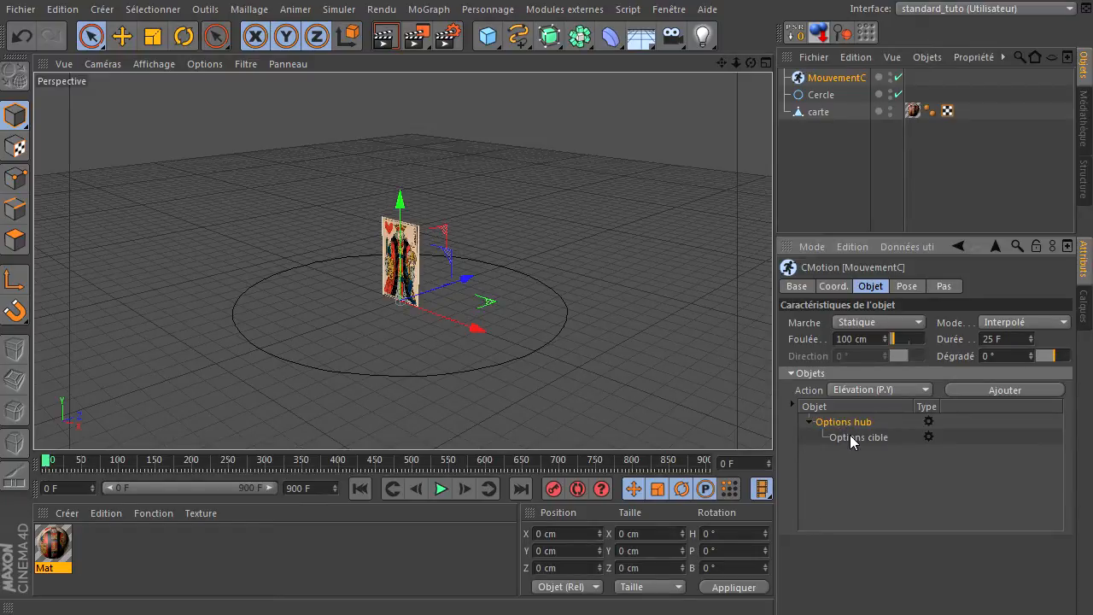
{"action": "left_click", "coordinate": [842, 508]}
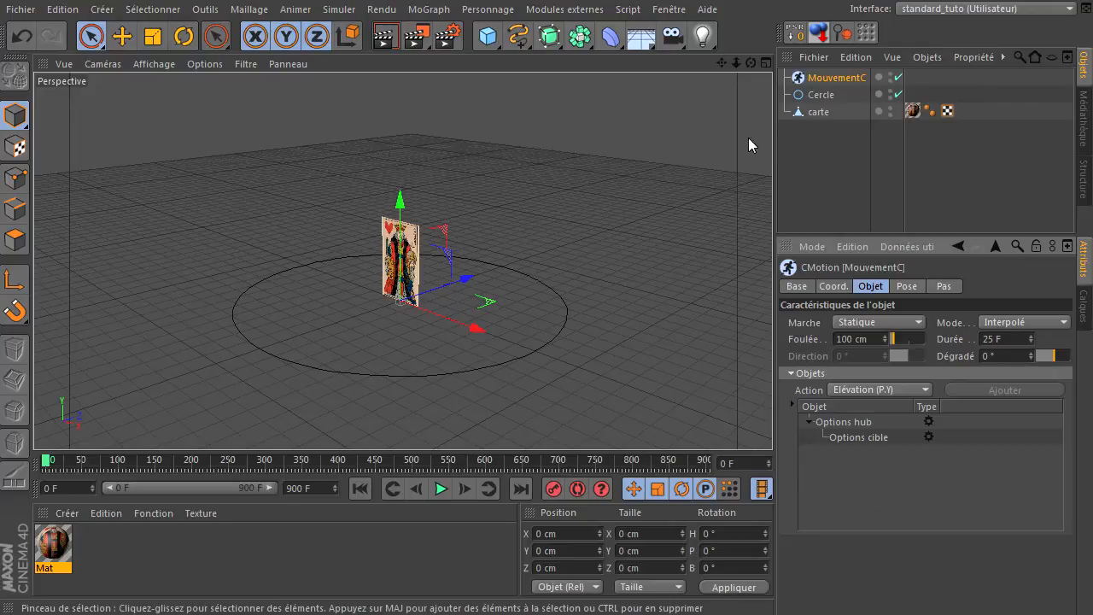
{"action": "left_click", "coordinate": [803, 113]}
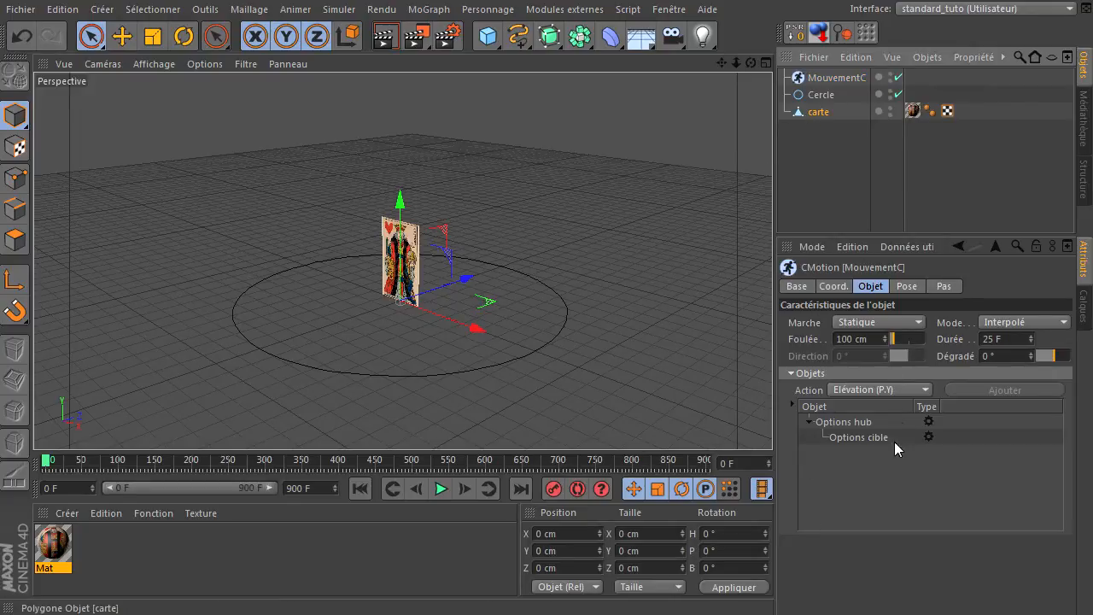
{"action": "left_click_drag", "start_coordinate": [887, 481], "coordinate": [887, 481]}
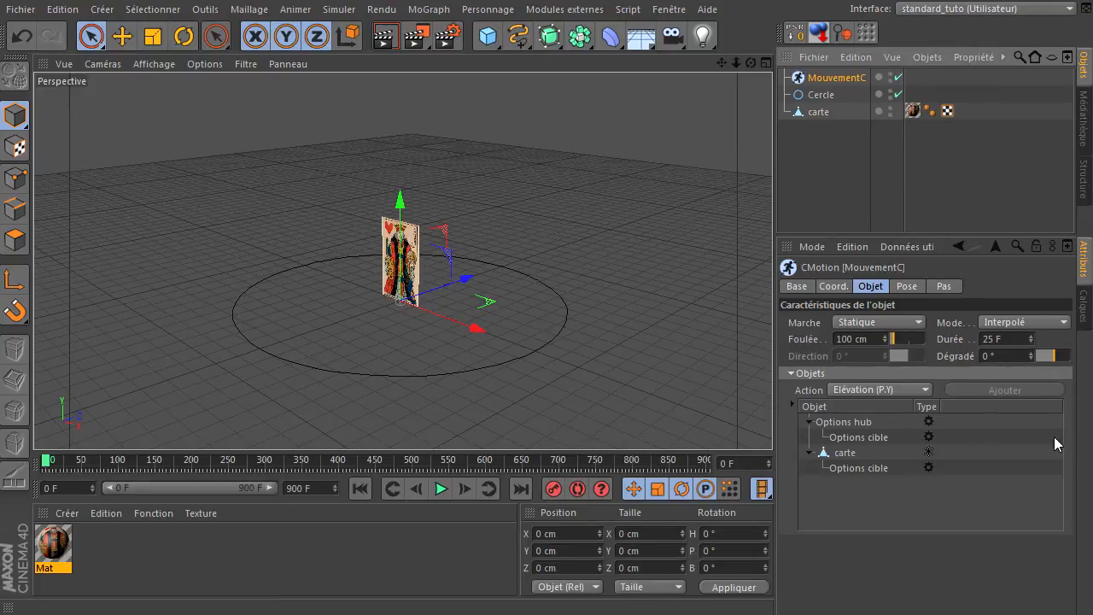
{"action": "left_click", "coordinate": [851, 458]}
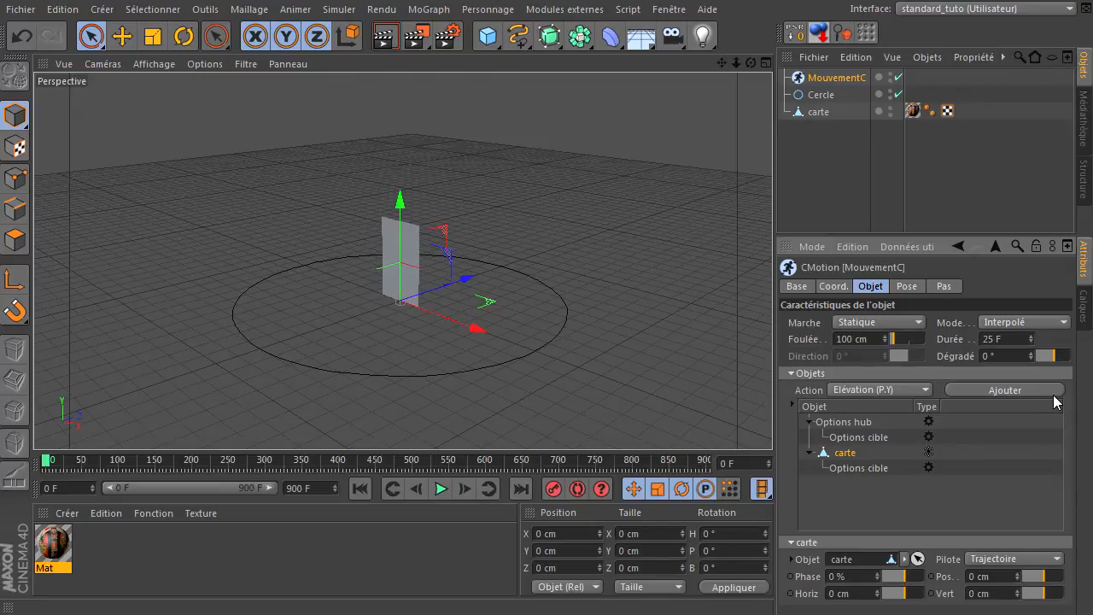
Step: Add an Elévation (P.Y) action to the carte entry of MouvementC, enlarging the attributes area for more room
{"action": "left_click", "coordinate": [857, 391]}
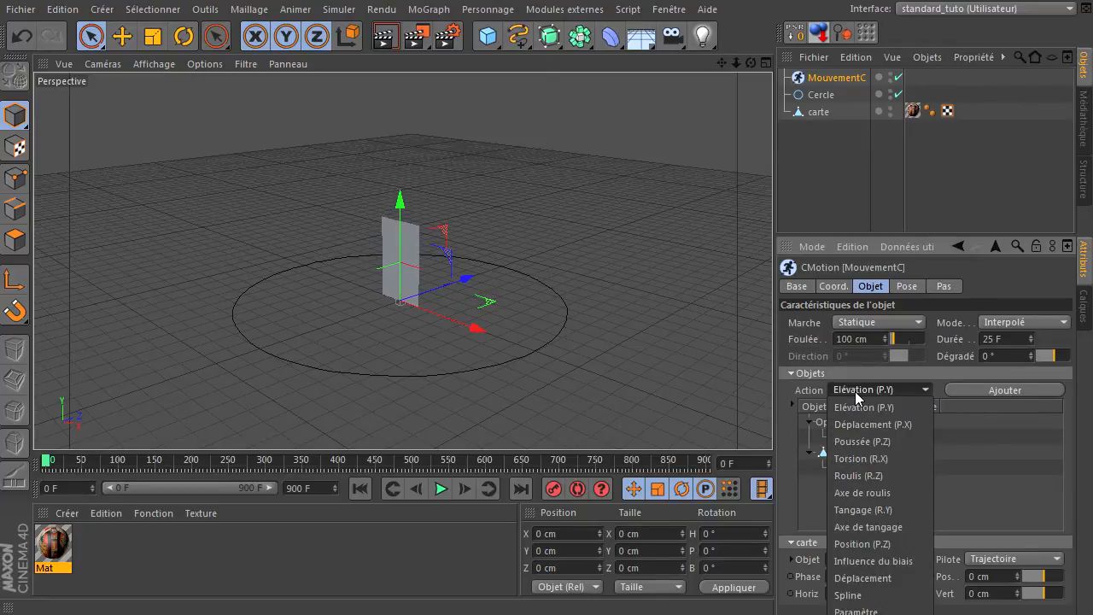
{"action": "left_click", "coordinate": [900, 233]}
{"action": "left_click_drag", "start_coordinate": [896, 234], "coordinate": [896, 154]}
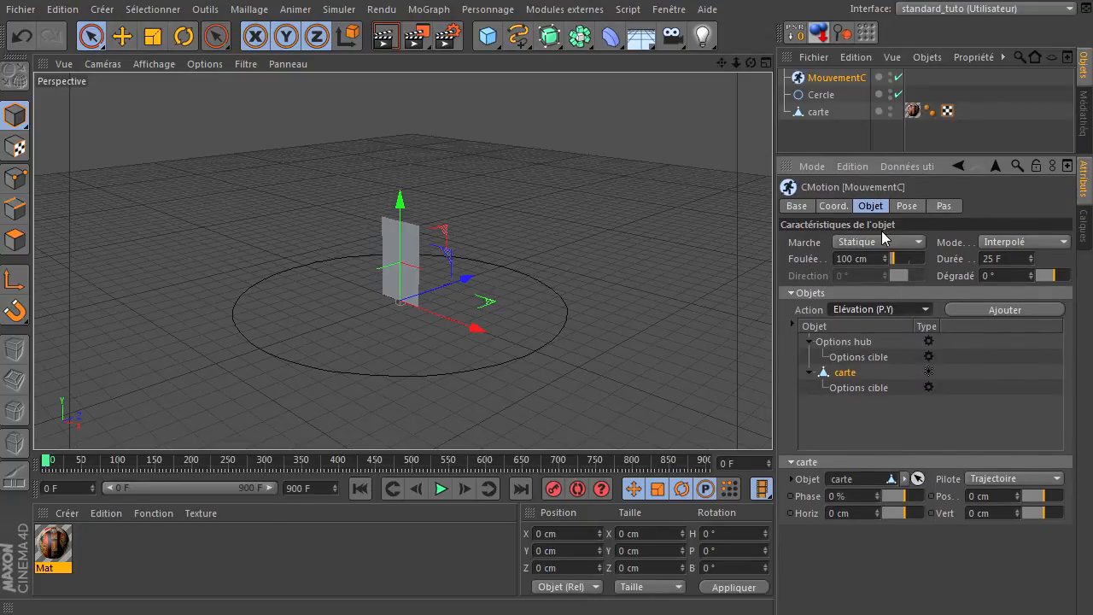
{"action": "left_click", "coordinate": [858, 312]}
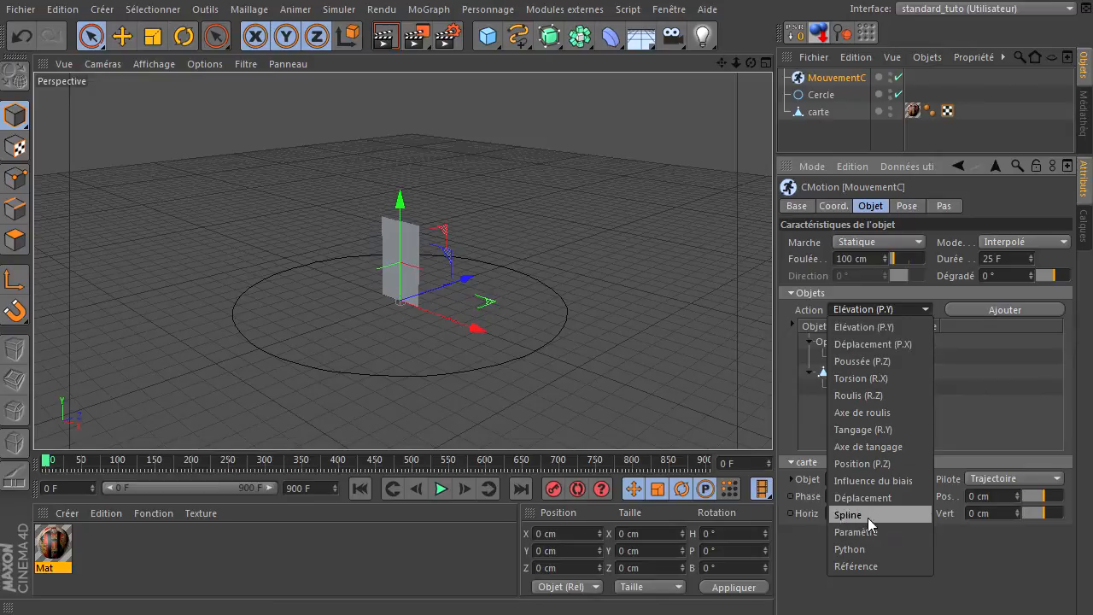
{"action": "left_click", "coordinate": [1017, 421]}
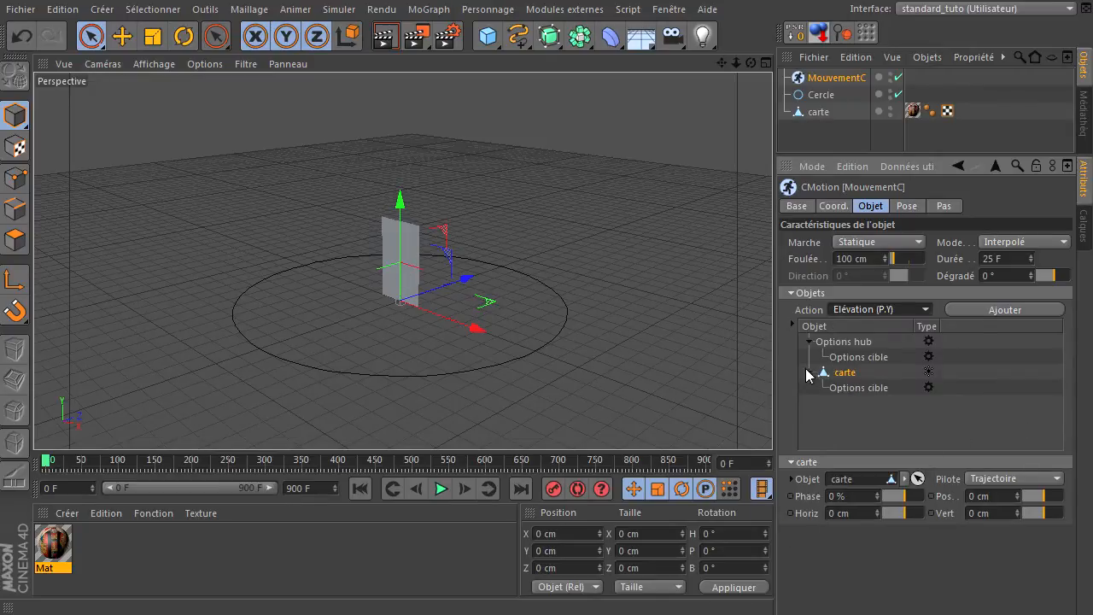
{"action": "left_click", "coordinate": [884, 313]}
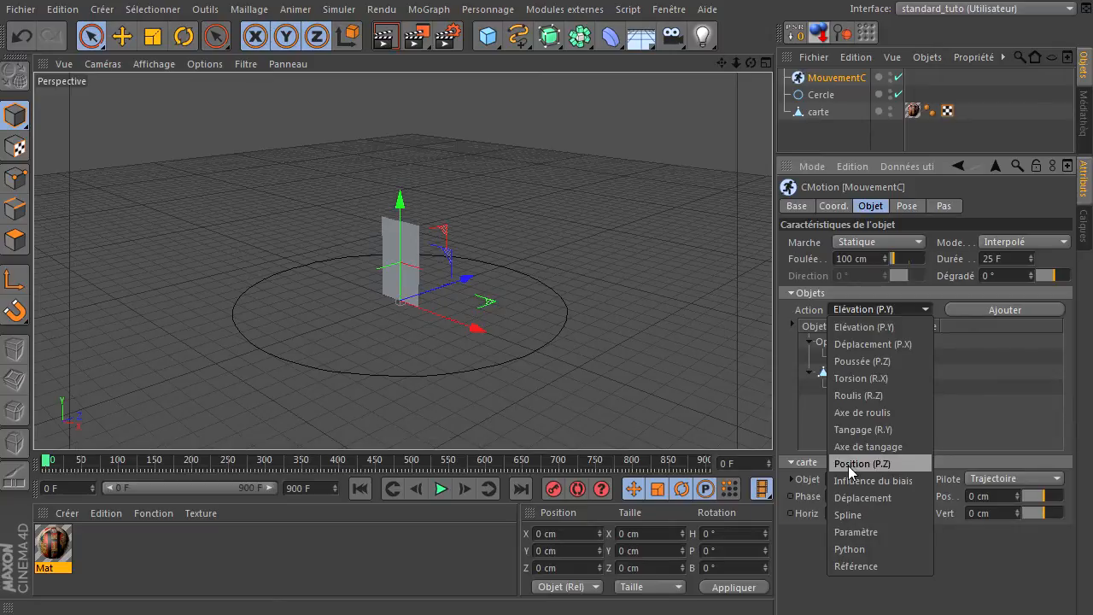
{"action": "left_click", "coordinate": [862, 326]}
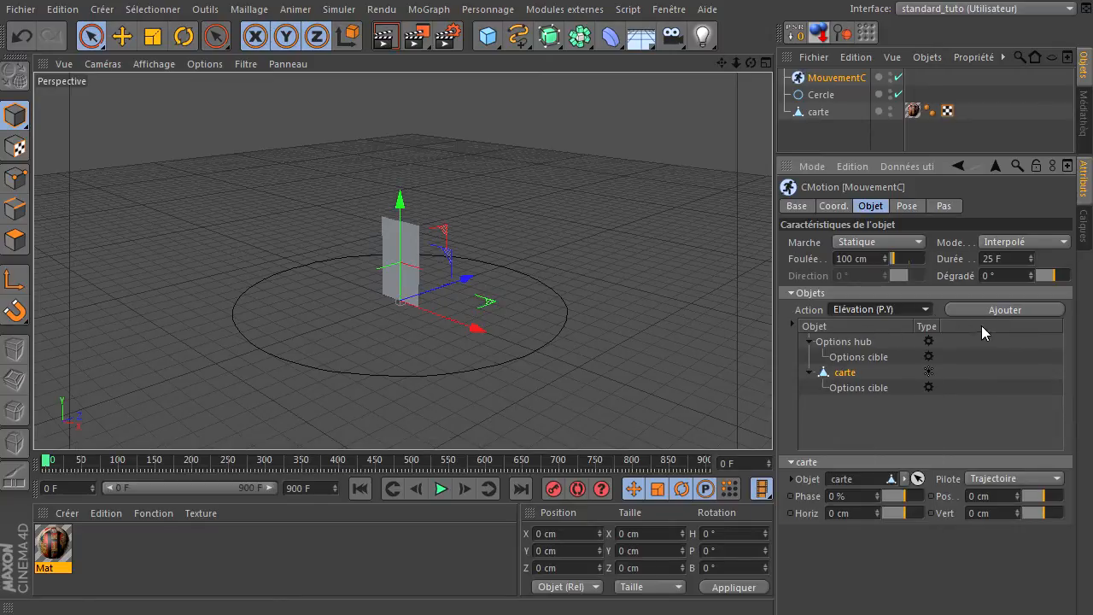
{"action": "left_click", "coordinate": [1001, 310]}
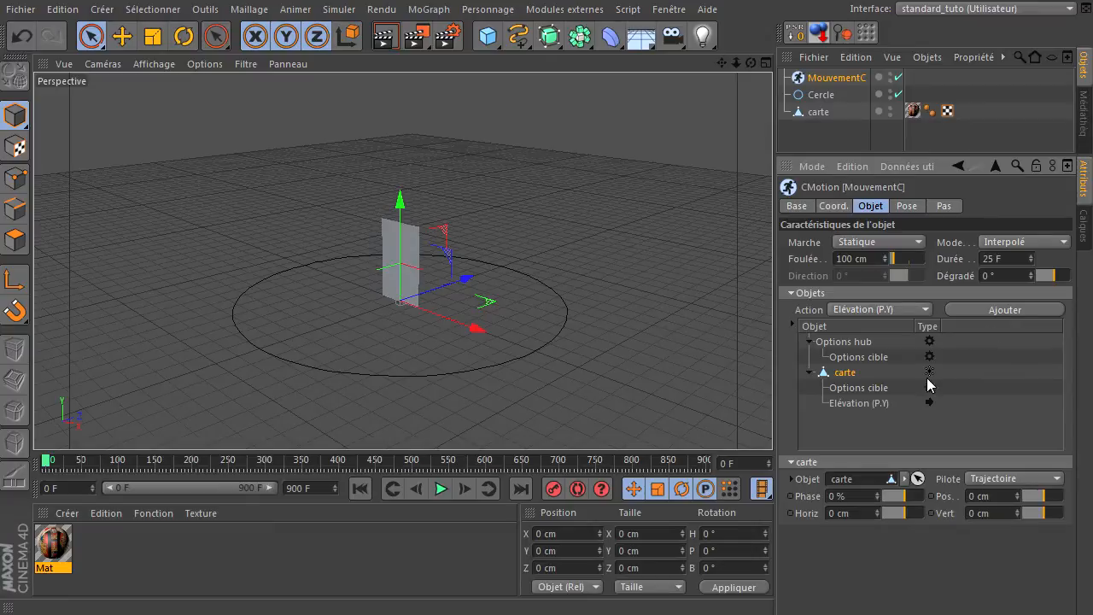
Step: Select carte's Elévation (P.Y) action and enlarge the attributes area to show its settings and full curve
{"action": "left_click", "coordinate": [848, 403]}
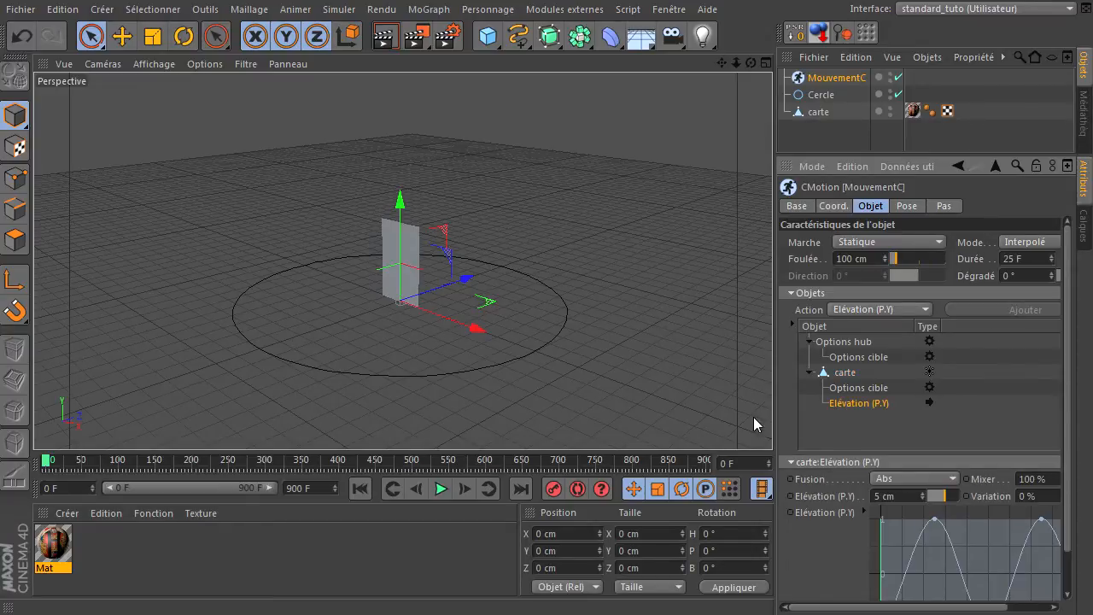
{"action": "left_click_drag", "start_coordinate": [773, 409], "coordinate": [705, 428]}
{"action": "left_click_drag", "start_coordinate": [881, 148], "coordinate": [883, 130]}
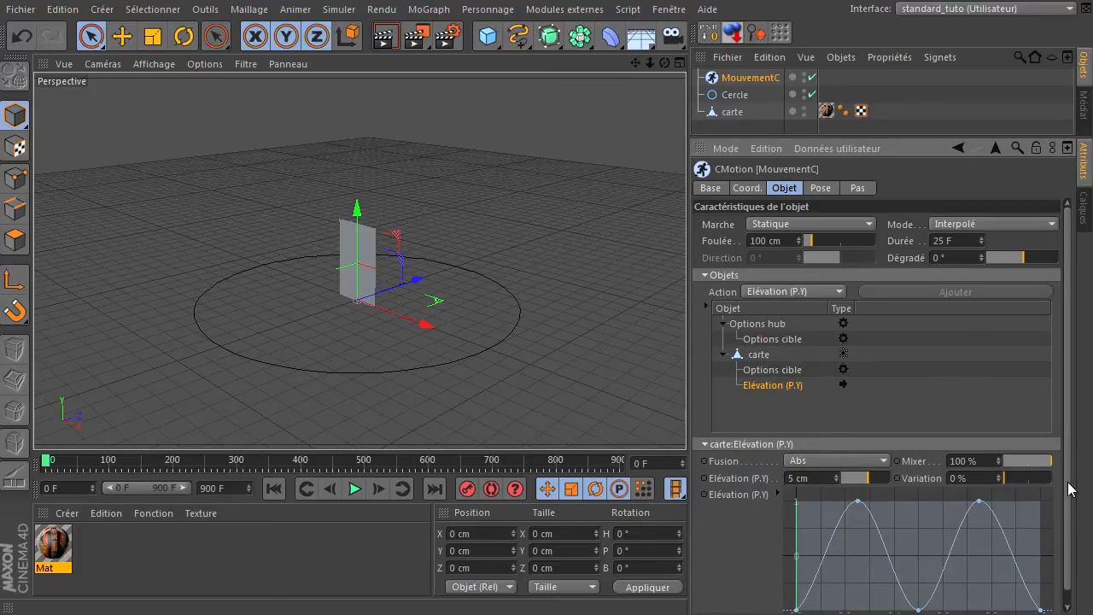
{"action": "scroll", "coordinate": [1069, 483], "scroll_direction": "down", "scroll_amount": 1}
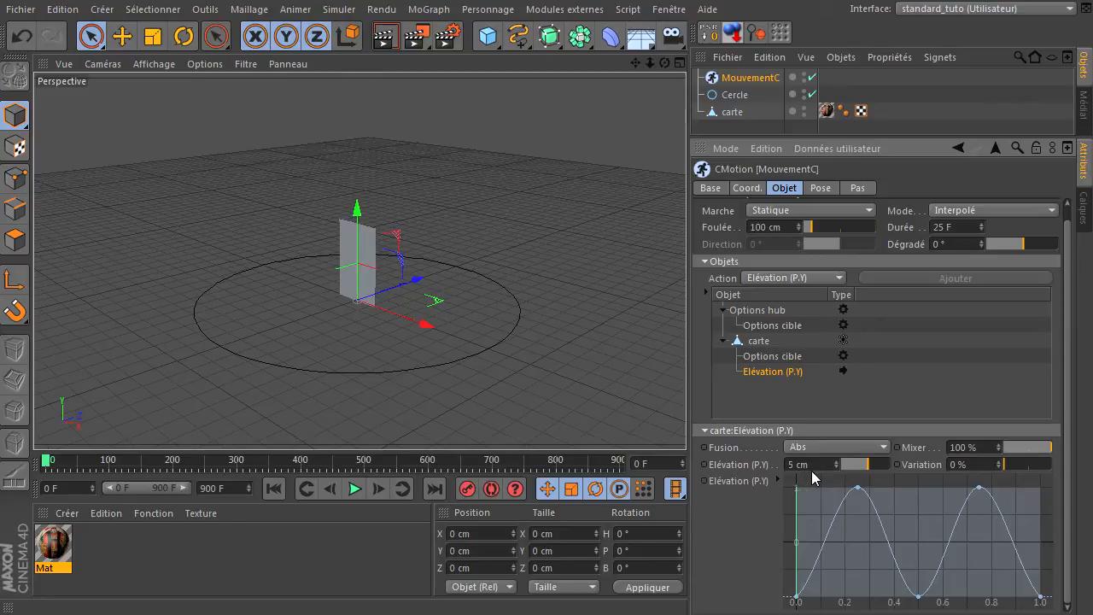
Step: Look through the Fusion modes of carte's Elévation (P.Y) action, keeping Abs, and play the animation with the card in close view
{"action": "left_click", "coordinate": [883, 448]}
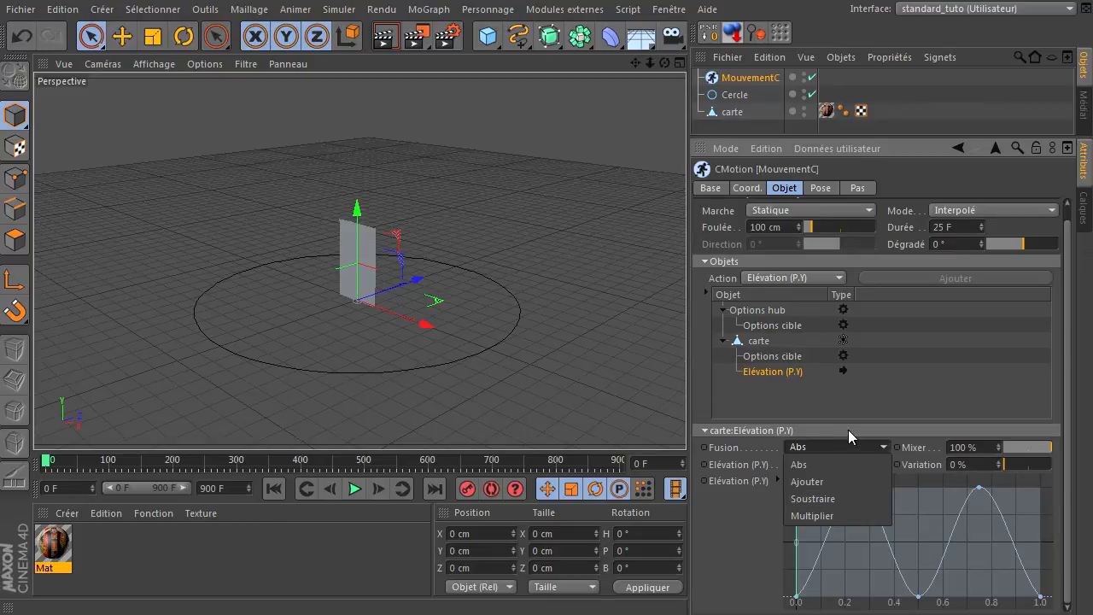
{"action": "left_click", "coordinate": [762, 559]}
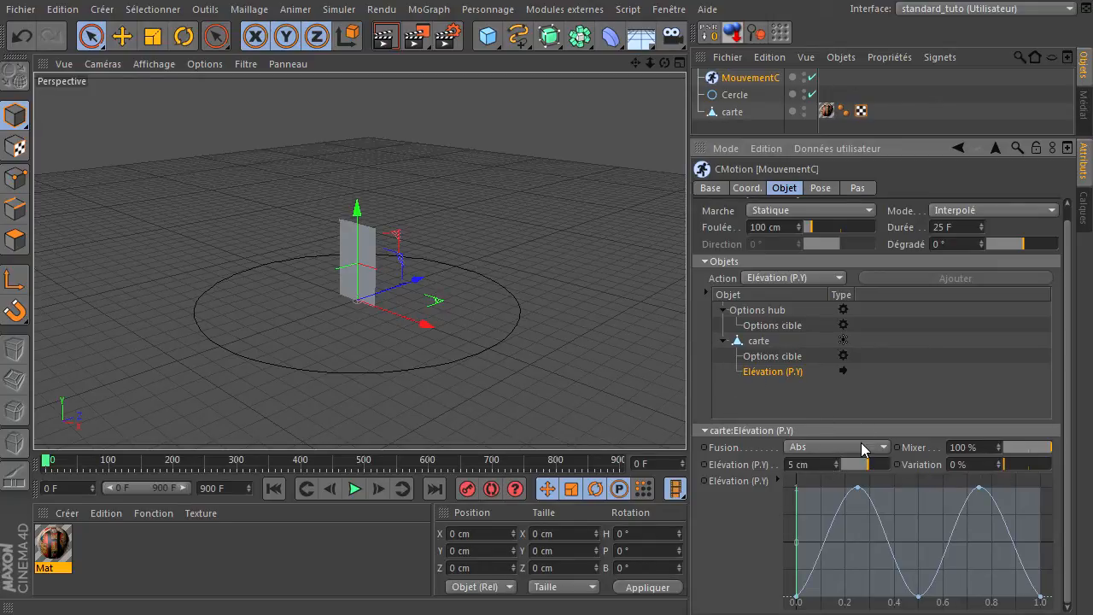
{"action": "left_click", "coordinate": [354, 488]}
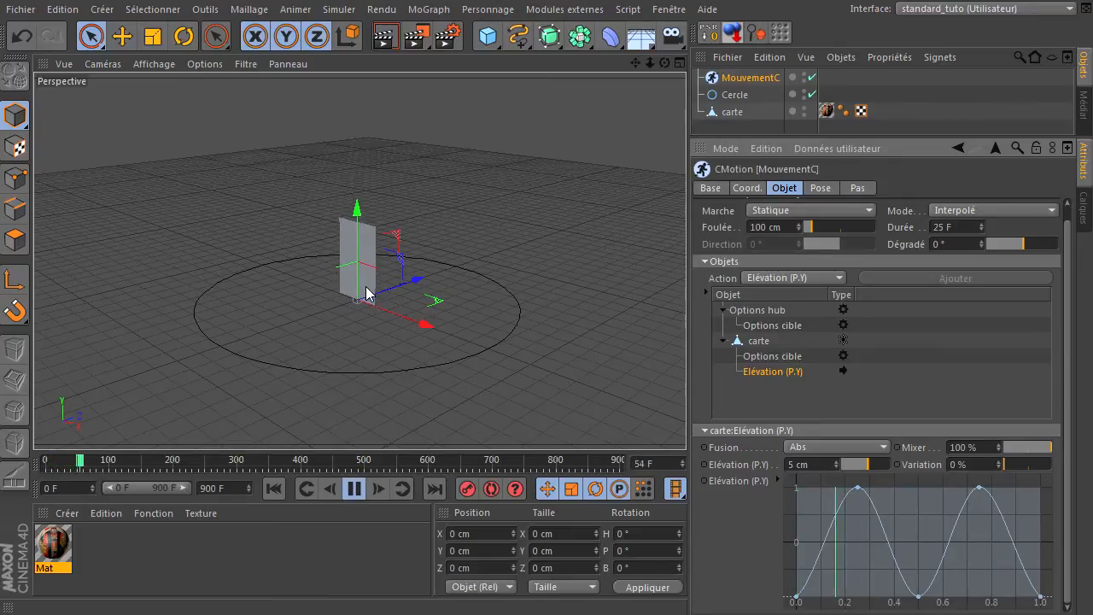
{"action": "scroll", "coordinate": [343, 318], "scroll_direction": "up", "scroll_amount": 6}
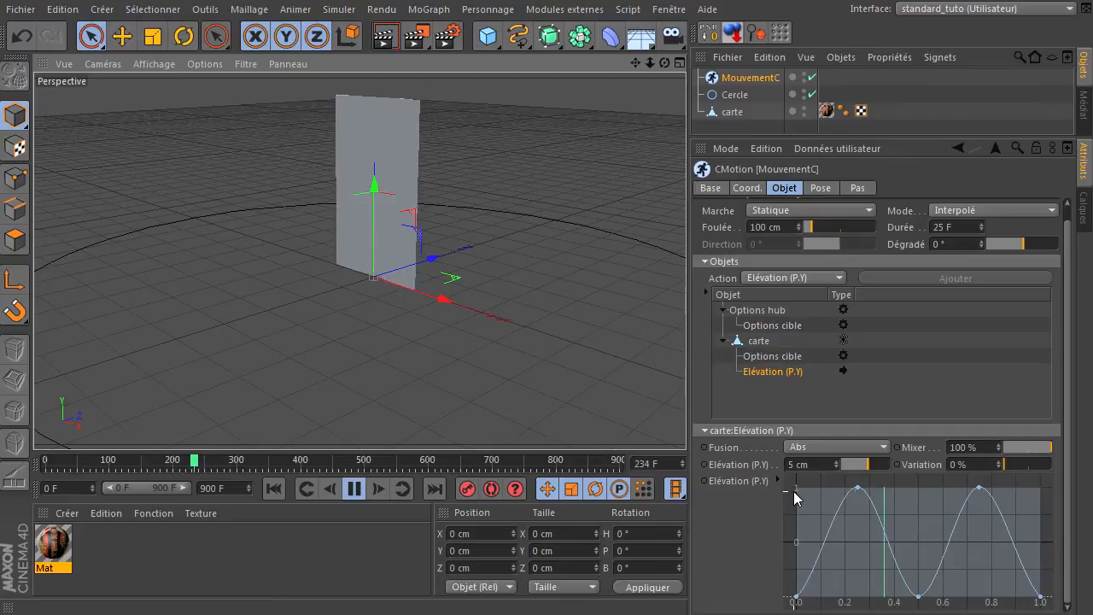
Step: Set carte's Elévation (P.Y) amplitude to 10 cm and increase it further to 30 cm while the animation plays
{"action": "double_click", "coordinate": [819, 464]}
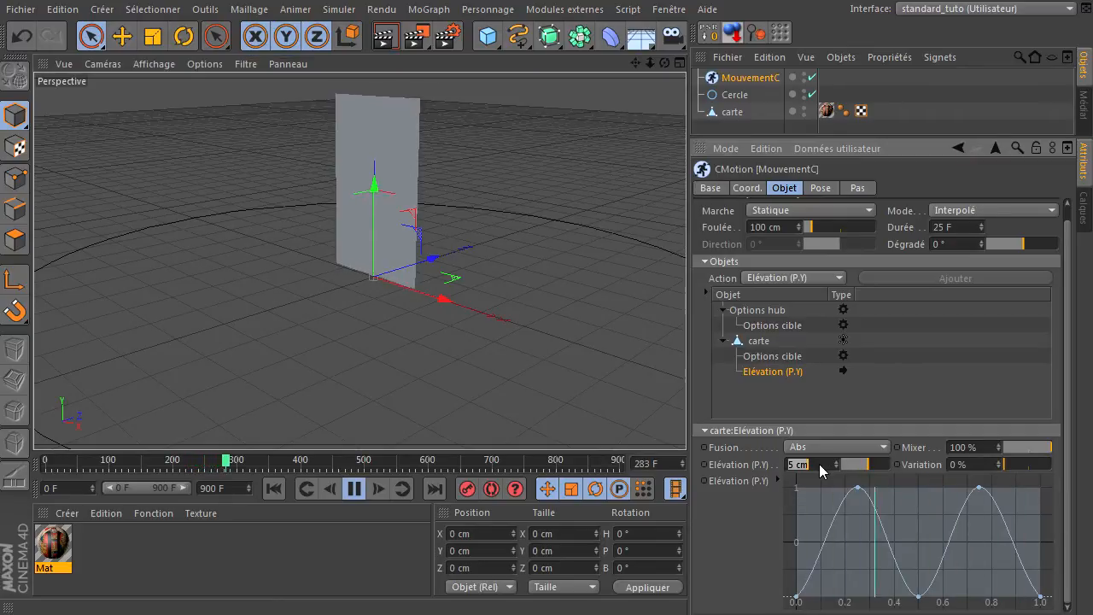
{"action": "type", "text": "10"}
{"action": "key", "text": "Return"}
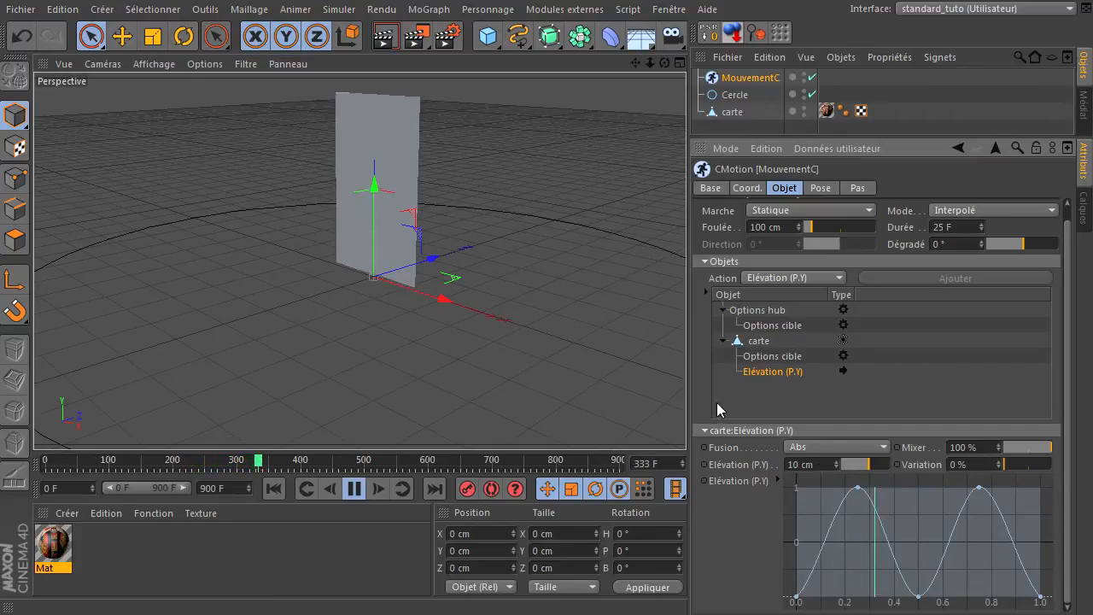
{"action": "double_click", "coordinate": [817, 469]}
{"action": "type", "text": "30"}
{"action": "key", "text": "Return"}
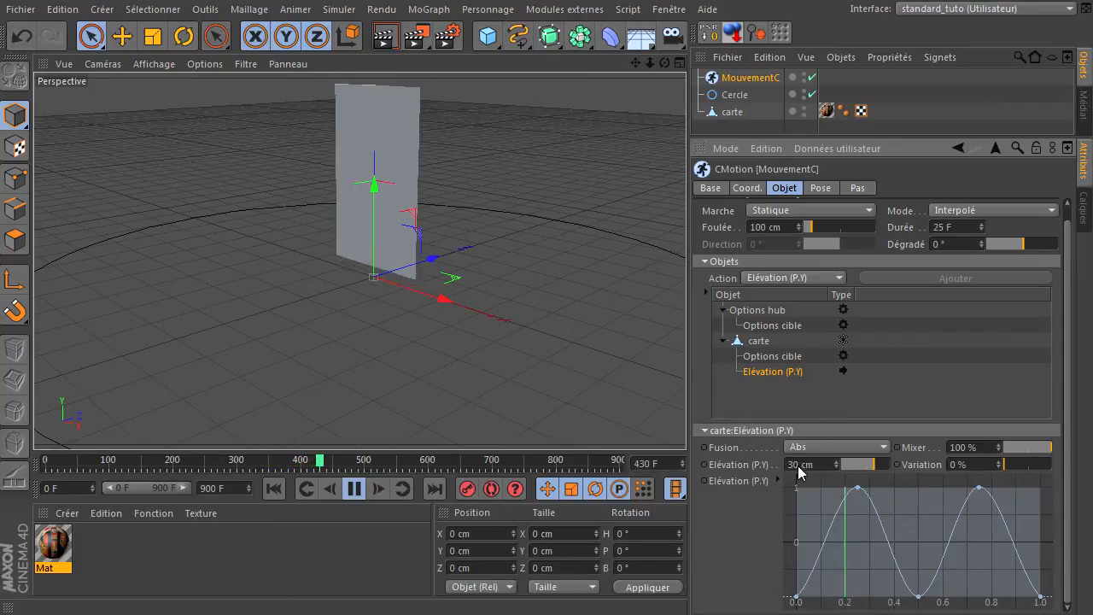
{"action": "left_click_drag", "start_coordinate": [650, 64], "coordinate": [528, 144]}
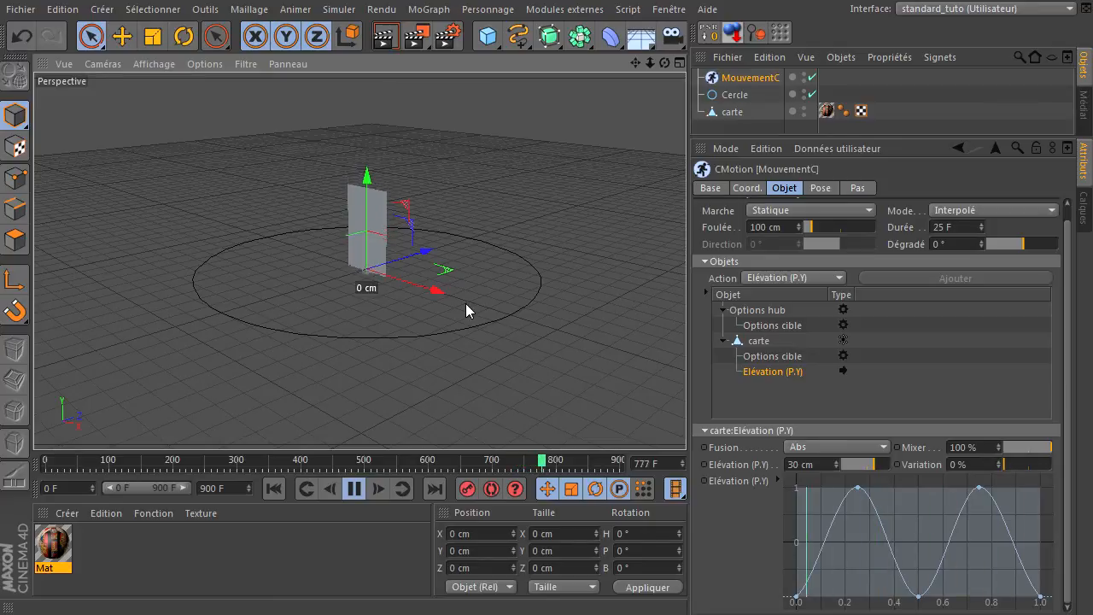
Step: Add a Torsion (R.X) action to the carte entry of MouvementC
{"action": "left_click", "coordinate": [762, 342]}
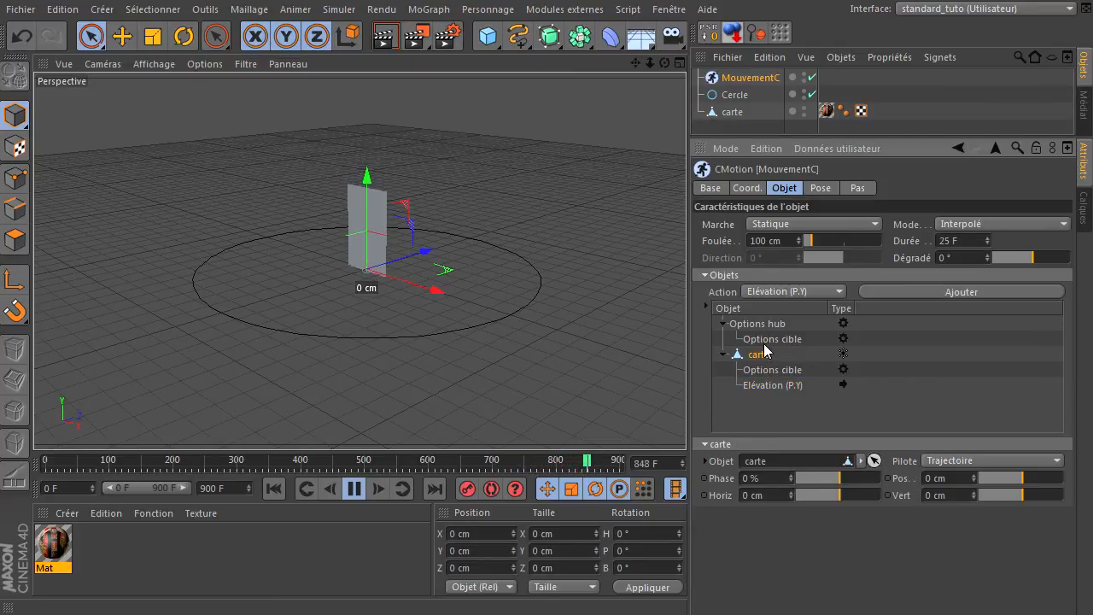
{"action": "left_click", "coordinate": [824, 288]}
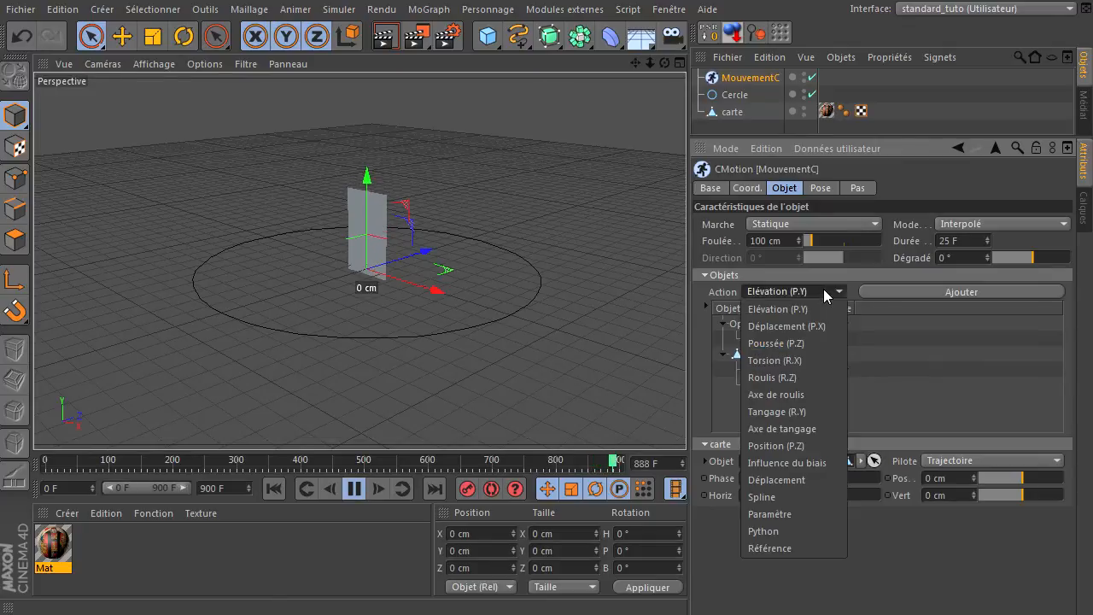
{"action": "left_click", "coordinate": [819, 360]}
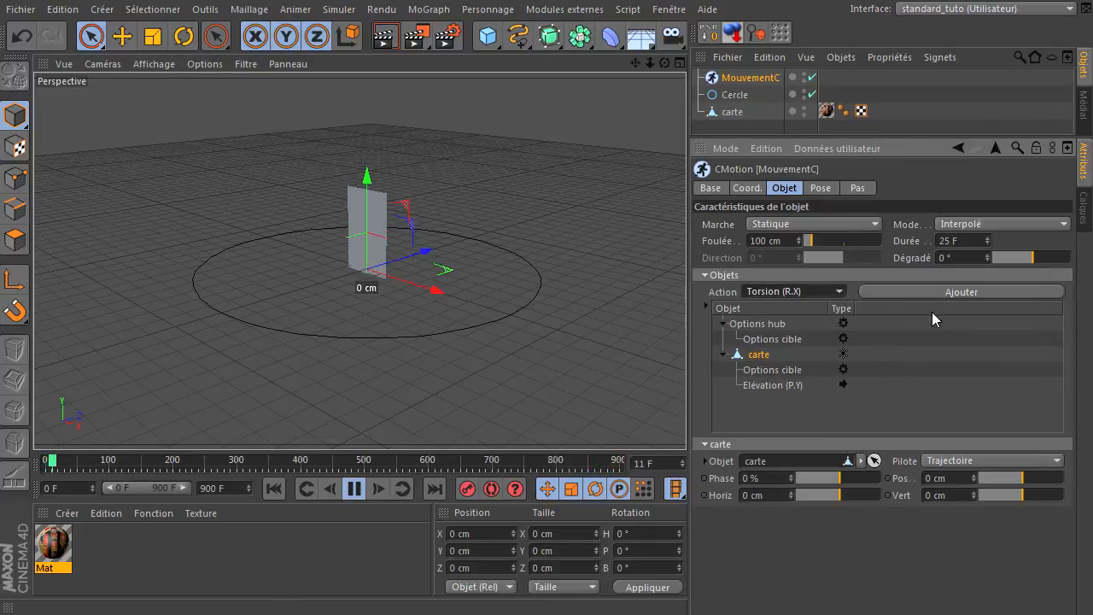
{"action": "left_click", "coordinate": [946, 293]}
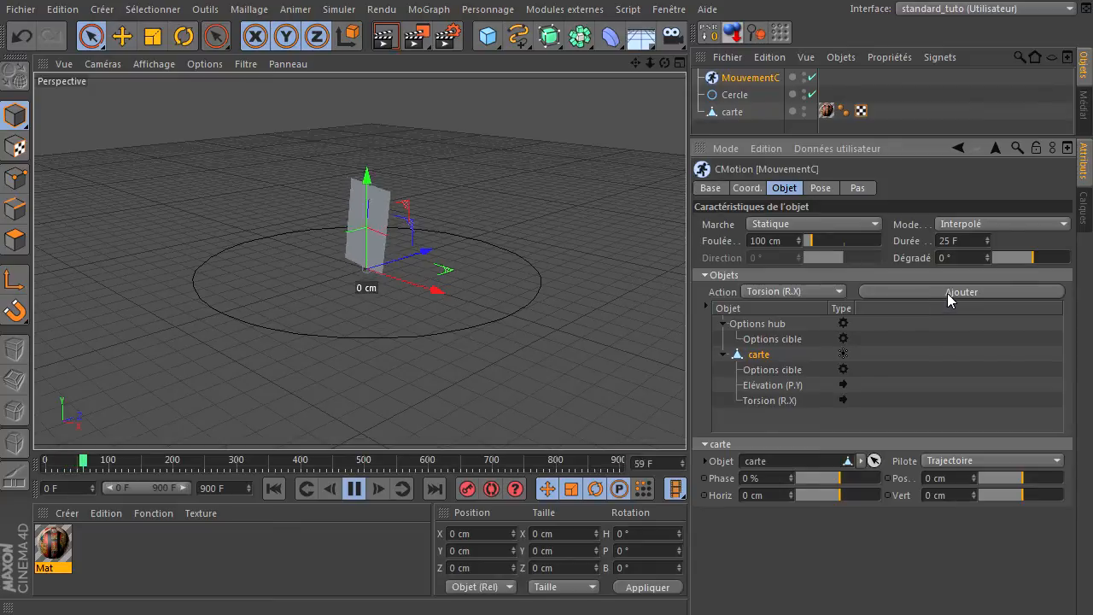
Step: Select carte's Torsion (R.X) action, make room for its curve in the attributes area and set its Torsion to 20°
{"action": "left_click", "coordinate": [767, 401]}
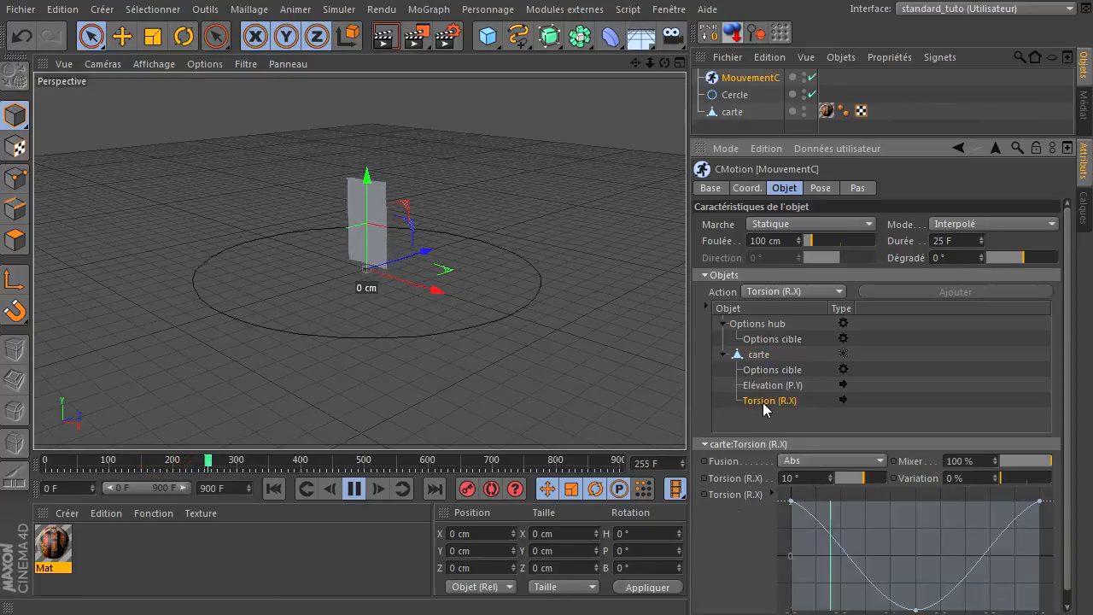
{"action": "left_click_drag", "start_coordinate": [822, 137], "coordinate": [821, 130]}
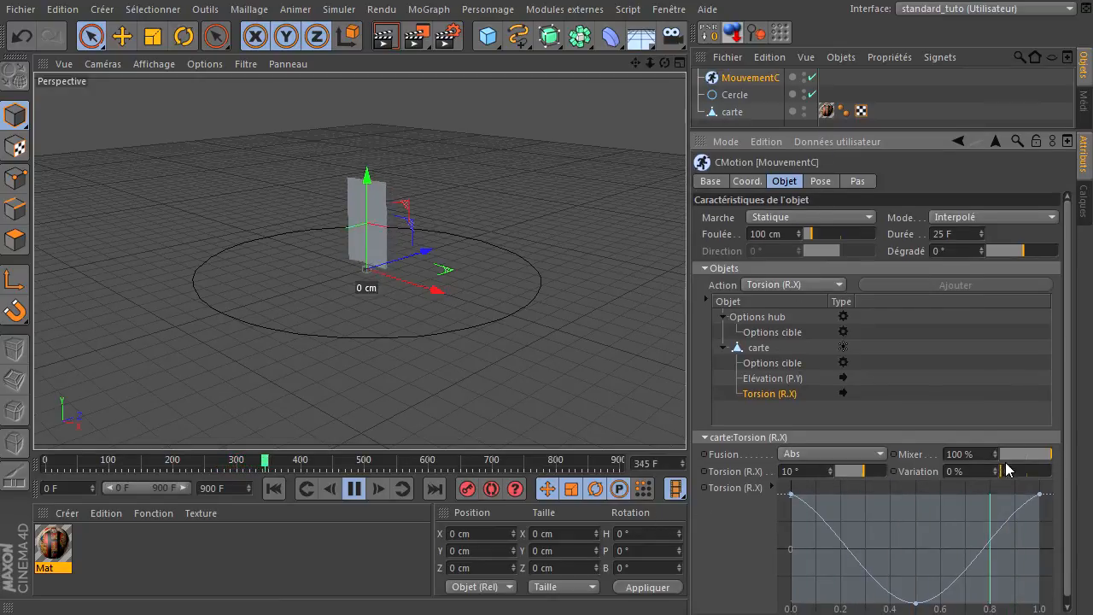
{"action": "double_click", "coordinate": [813, 474]}
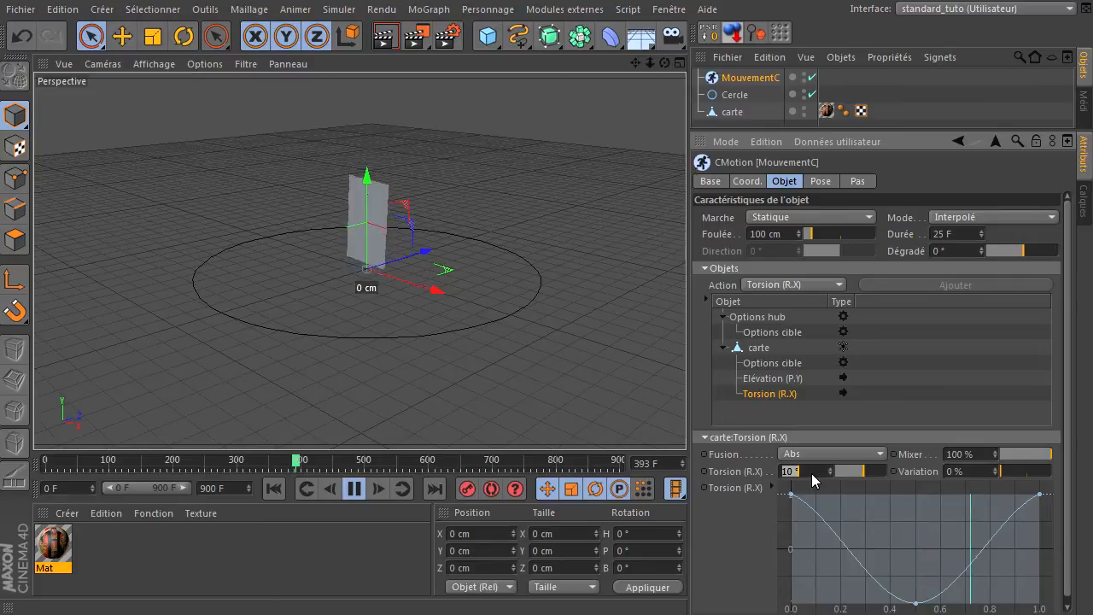
{"action": "type", "text": "20"}
{"action": "key", "text": "Return"}
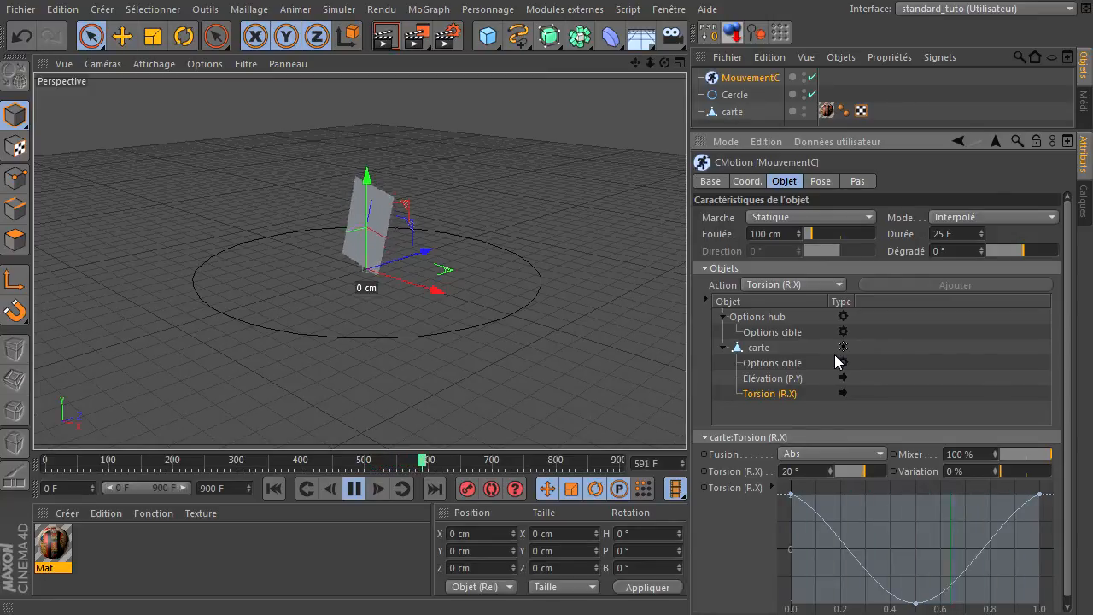
Step: Add a Roulis (R.Z) action to the carte entry of MouvementC
{"action": "left_click", "coordinate": [815, 283]}
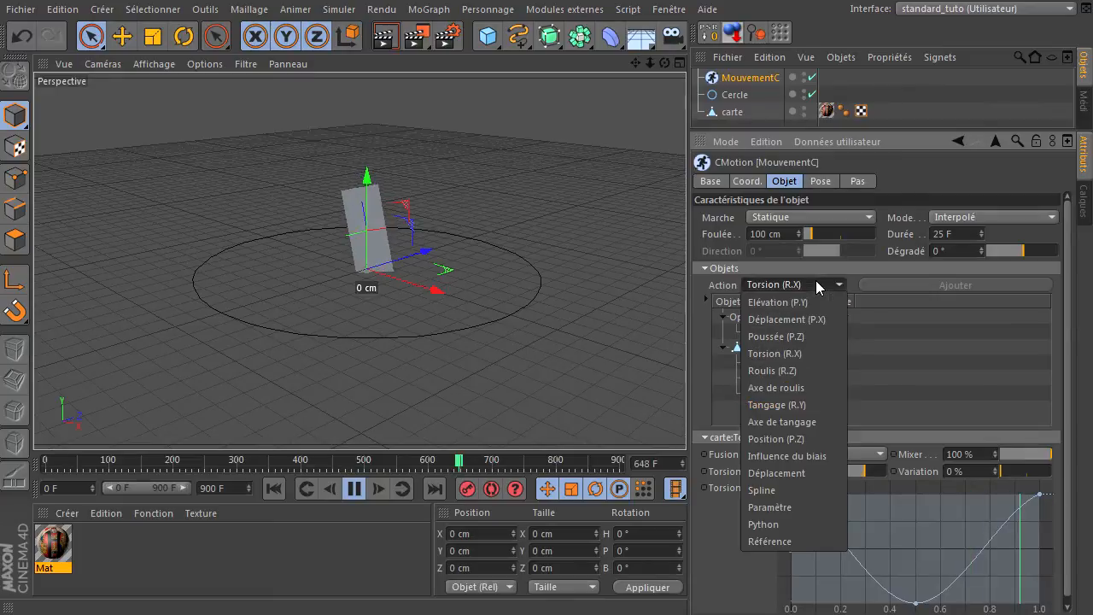
{"action": "left_click", "coordinate": [793, 371]}
{"action": "left_click", "coordinate": [758, 350]}
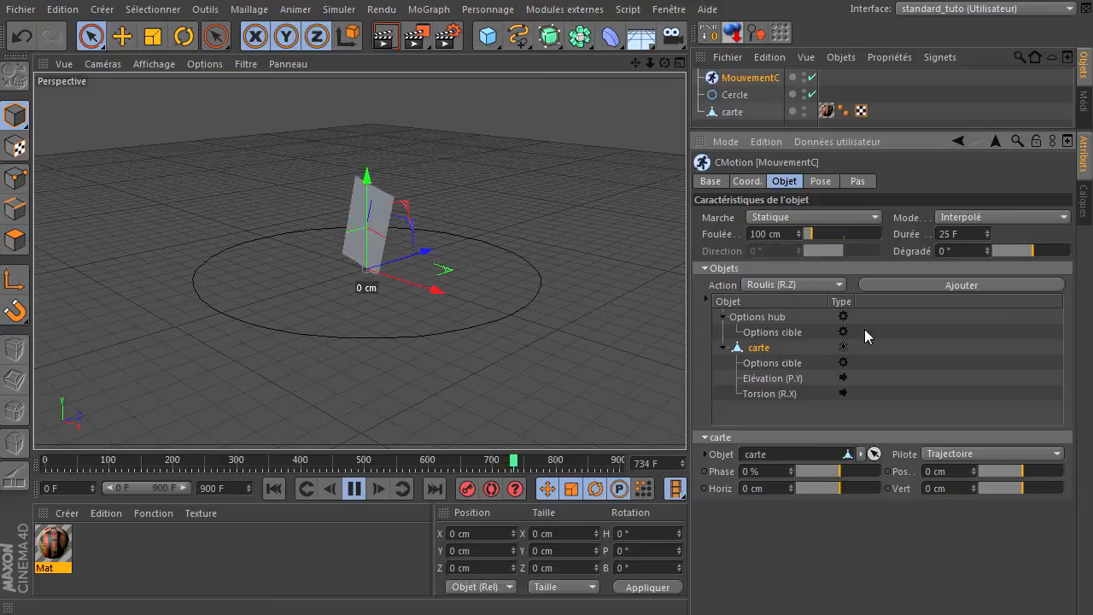
{"action": "left_click", "coordinate": [936, 285]}
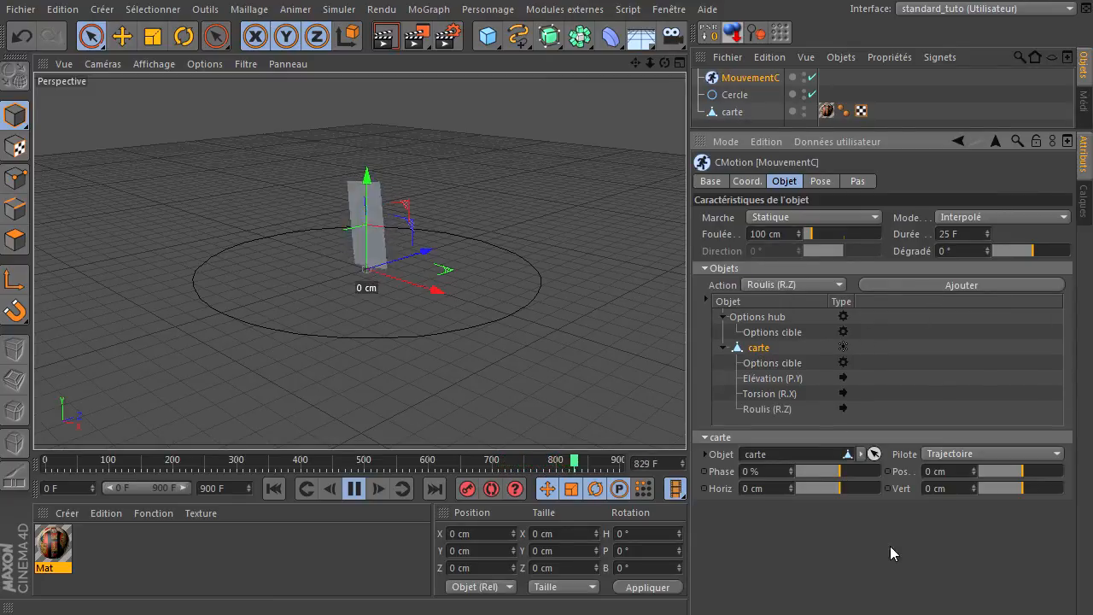
Step: Select carte's Roulis (R.Z) action and set its Roulis value to 20°
{"action": "left_click", "coordinate": [767, 408]}
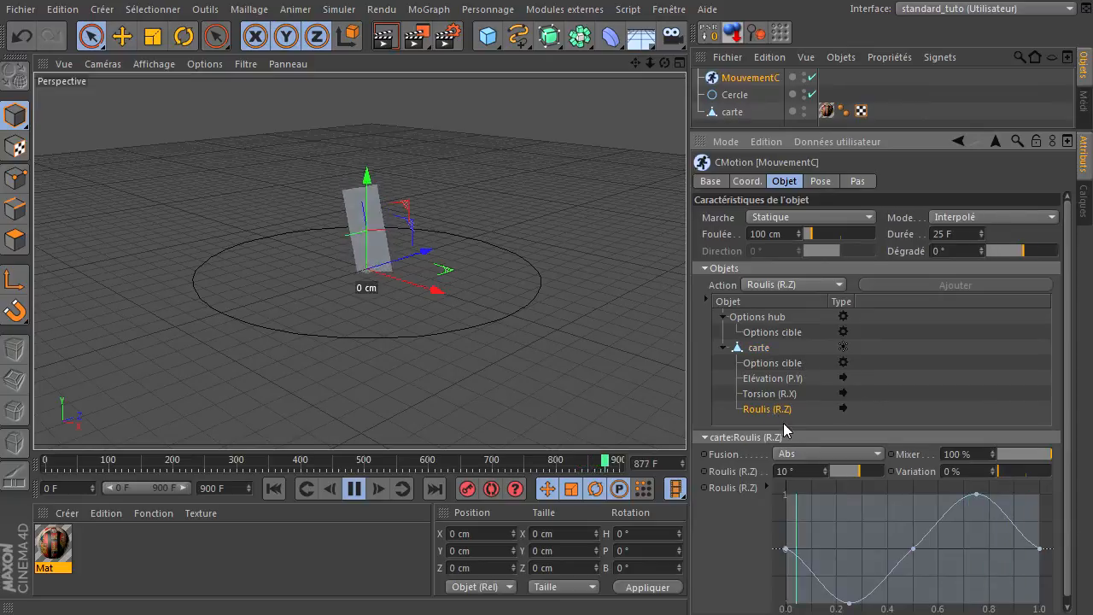
{"action": "left_click", "coordinate": [808, 471]}
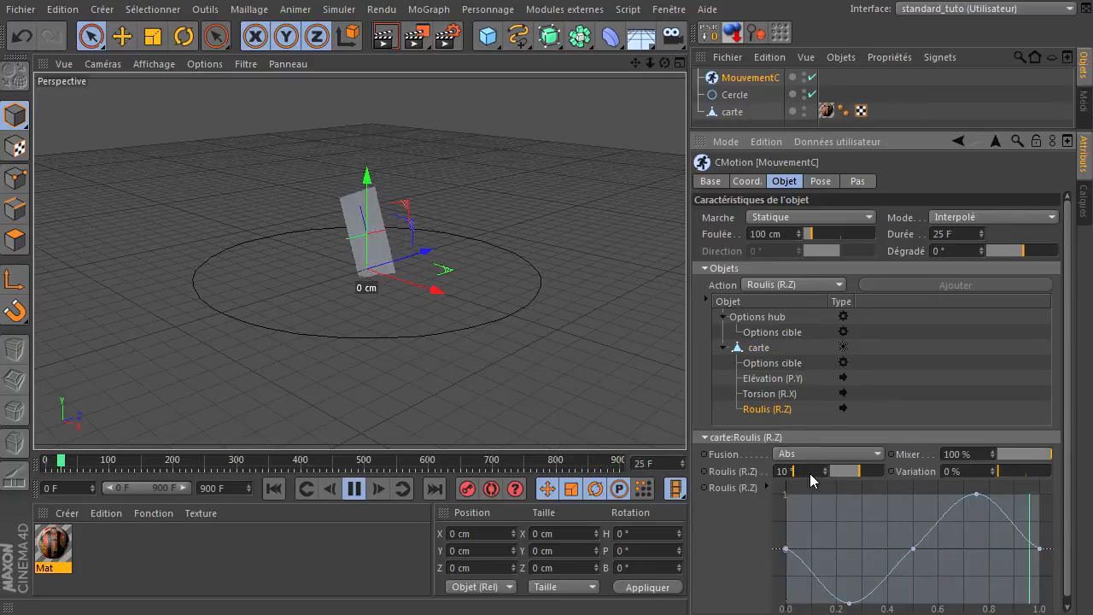
{"action": "type", "text": "20"}
{"action": "key", "text": "Return"}
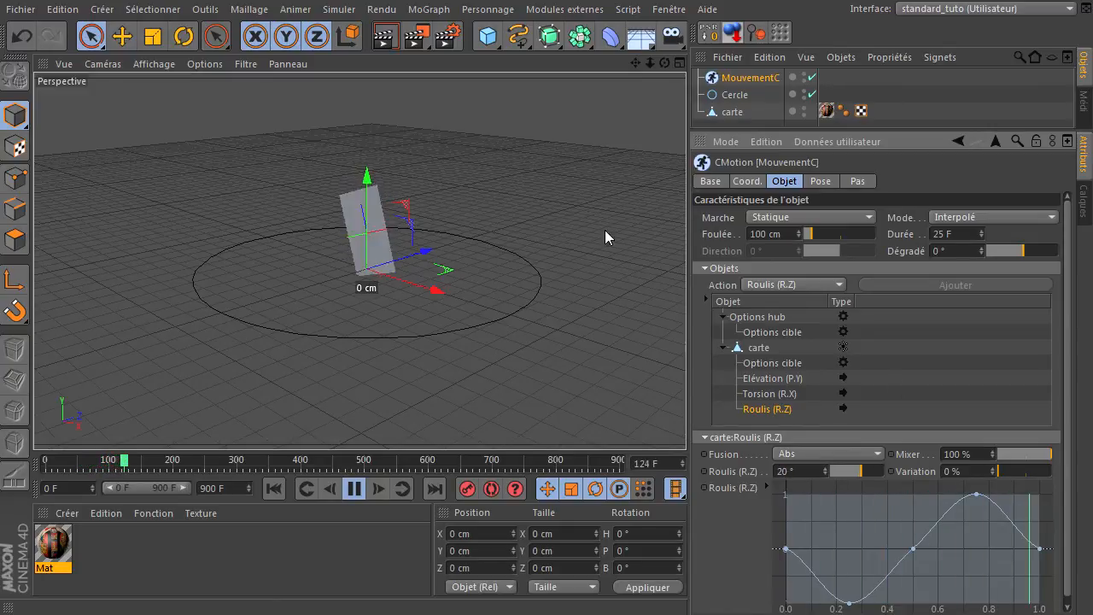
Step: Clear the object selection and watch the swaying card's animation from another viewing angle
{"action": "left_click", "coordinate": [715, 113]}
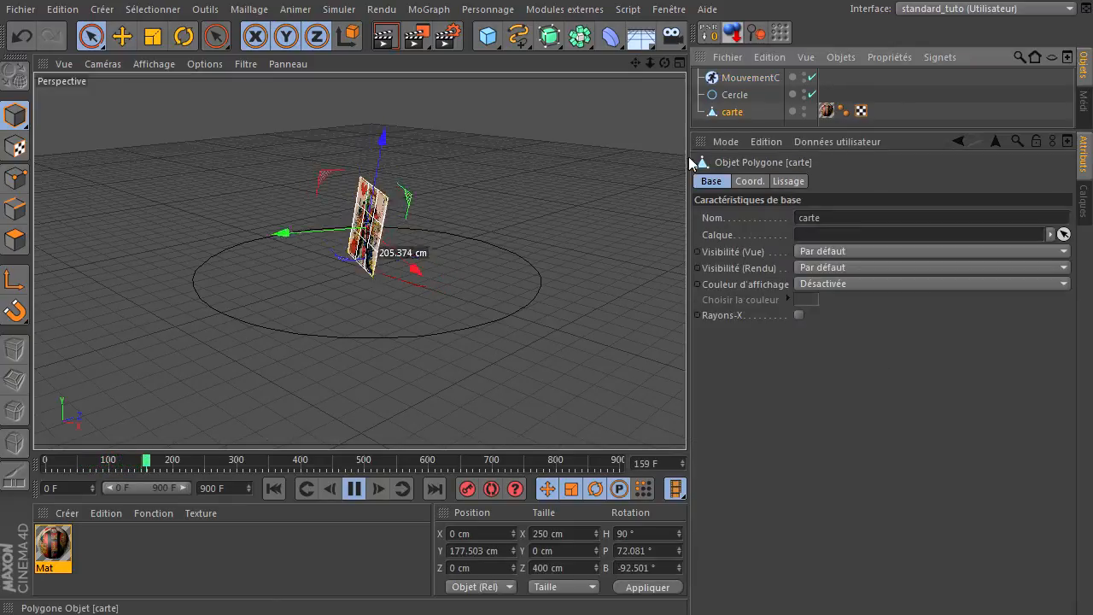
{"action": "left_click", "coordinate": [557, 223]}
{"action": "left_click_drag", "start_coordinate": [666, 61], "coordinate": [686, 422]}
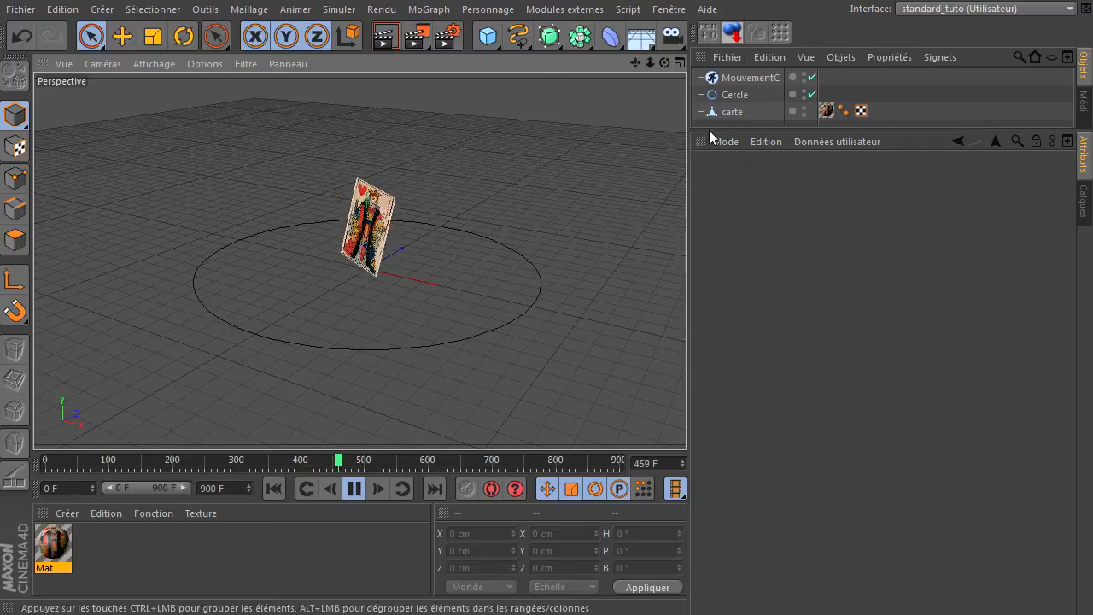
Step: Set MouvementC's Marche to Trajectoire and assign the Cercle spline as its trajectory
{"action": "left_click", "coordinate": [735, 78]}
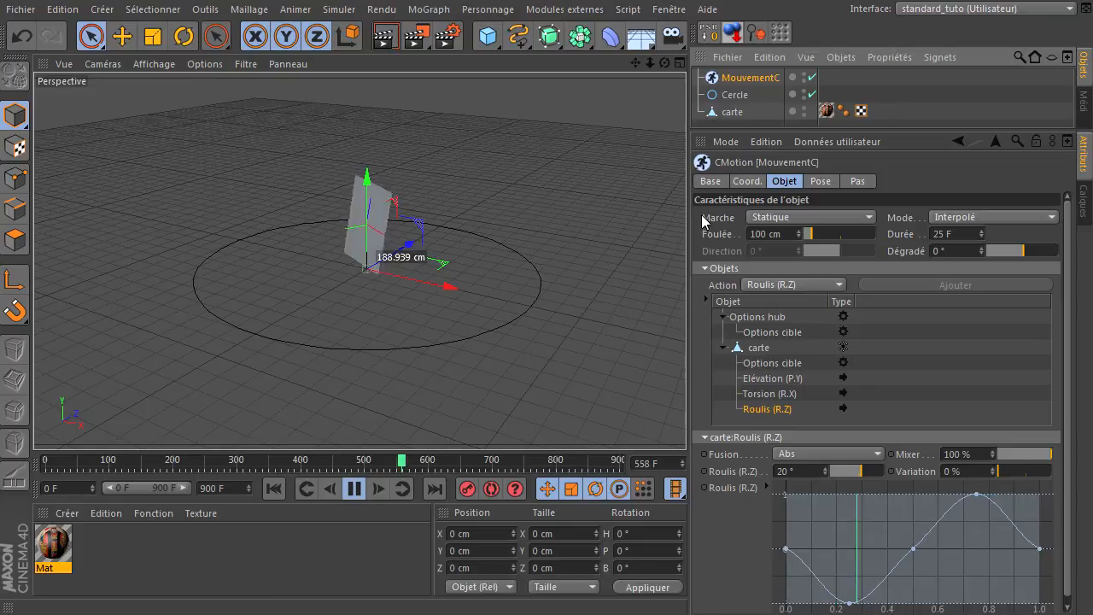
{"action": "left_click", "coordinate": [778, 218]}
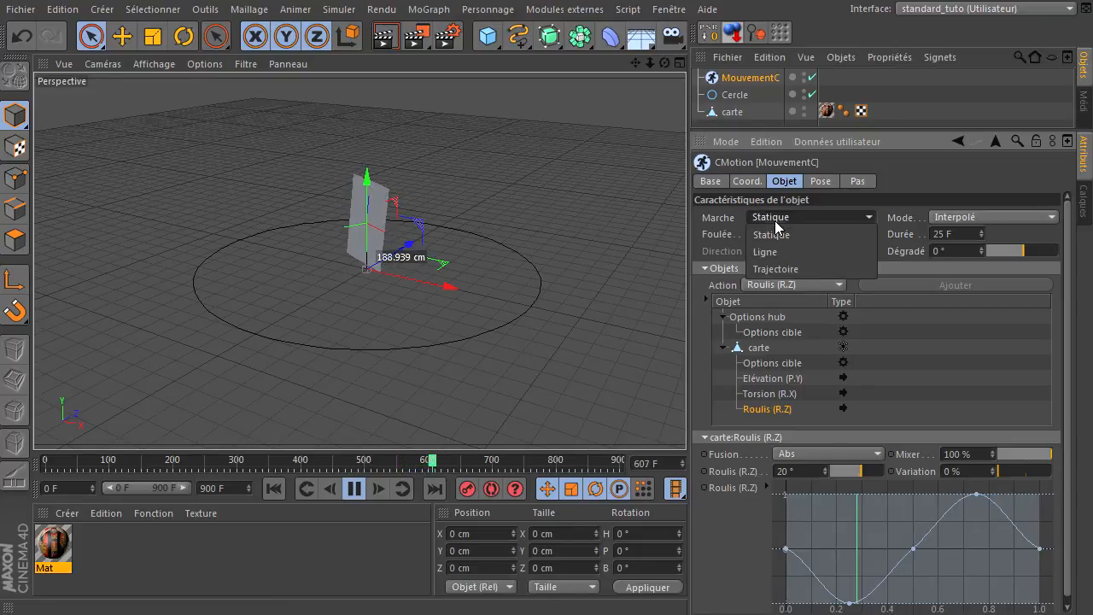
{"action": "left_click", "coordinate": [767, 269]}
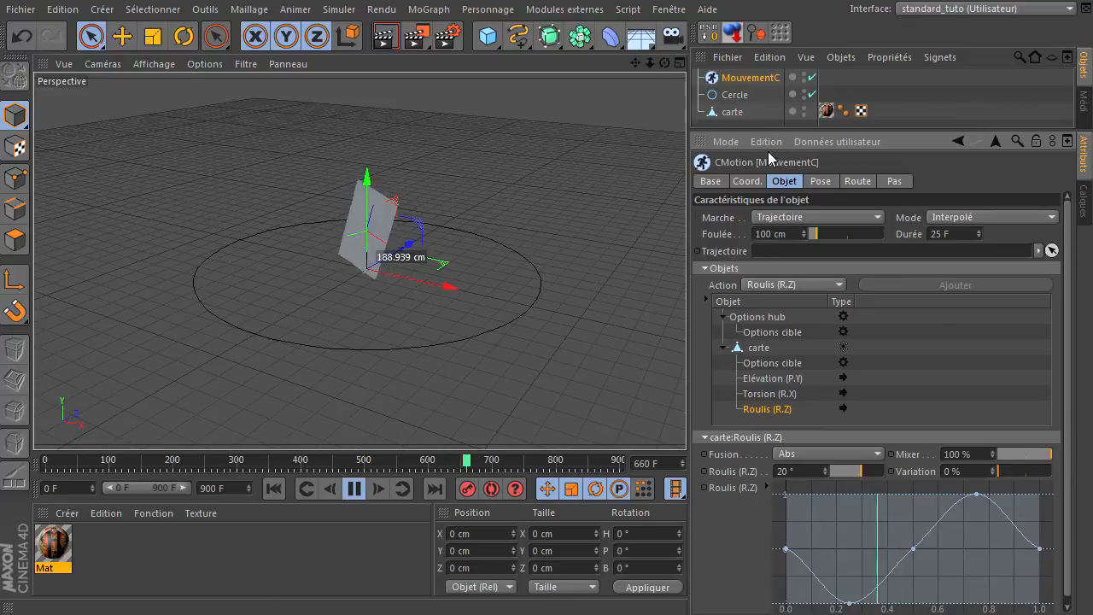
{"action": "left_click_drag", "start_coordinate": [738, 97], "coordinate": [772, 168]}
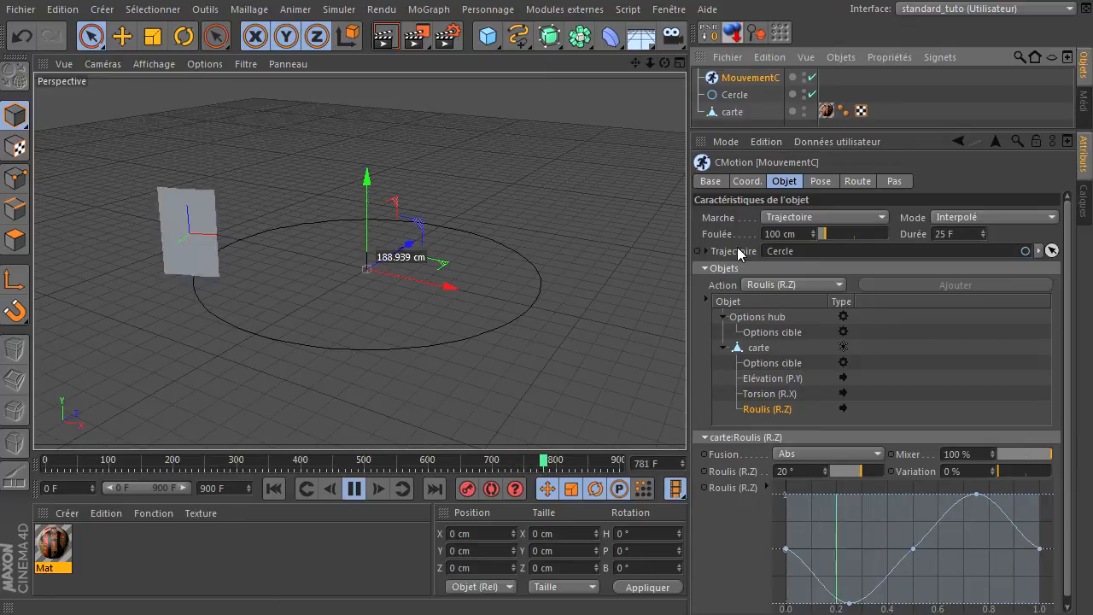
Step: Set MouvementC's Foulée to 200 cm and lengthen it further to 300 cm
{"action": "double_click", "coordinate": [799, 234]}
{"action": "type", "text": "200"}
{"action": "key", "text": "Return"}
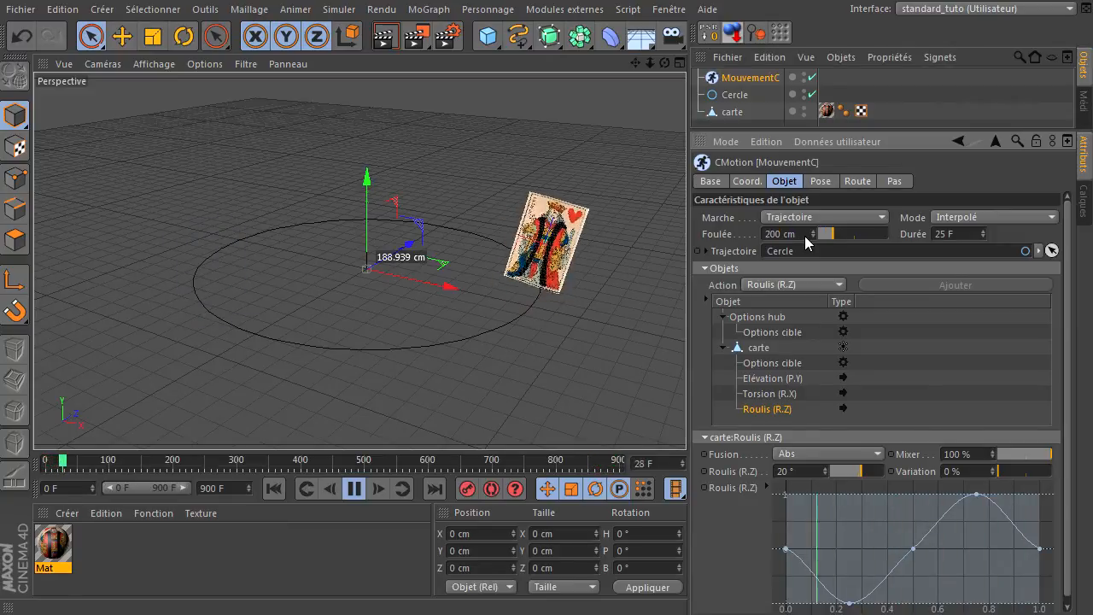
{"action": "double_click", "coordinate": [799, 234]}
{"action": "type", "text": "300"}
{"action": "key", "text": "Return"}
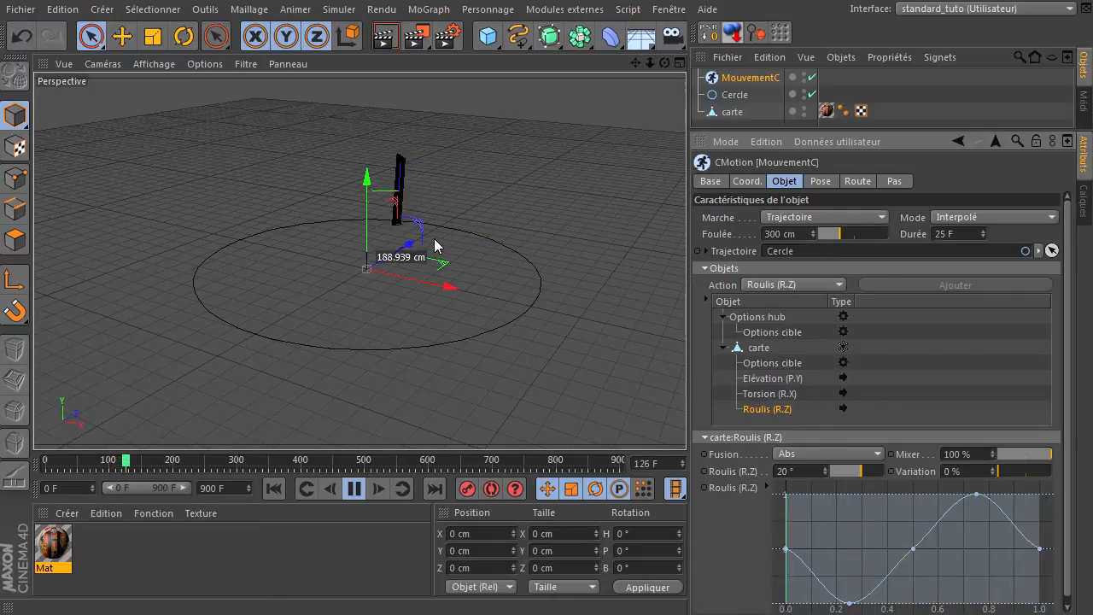
Step: Enlarge the object list, compare the card with MouvementC disabled and re-enabled, and select MouvementC again
{"action": "left_click", "coordinate": [553, 215]}
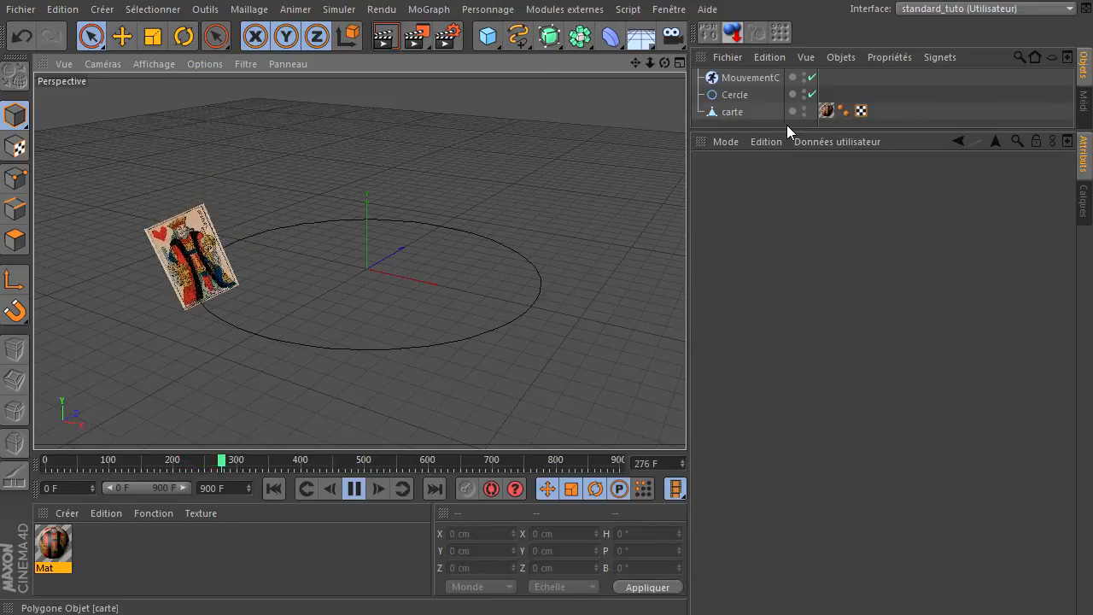
{"action": "left_click_drag", "start_coordinate": [782, 129], "coordinate": [790, 194]}
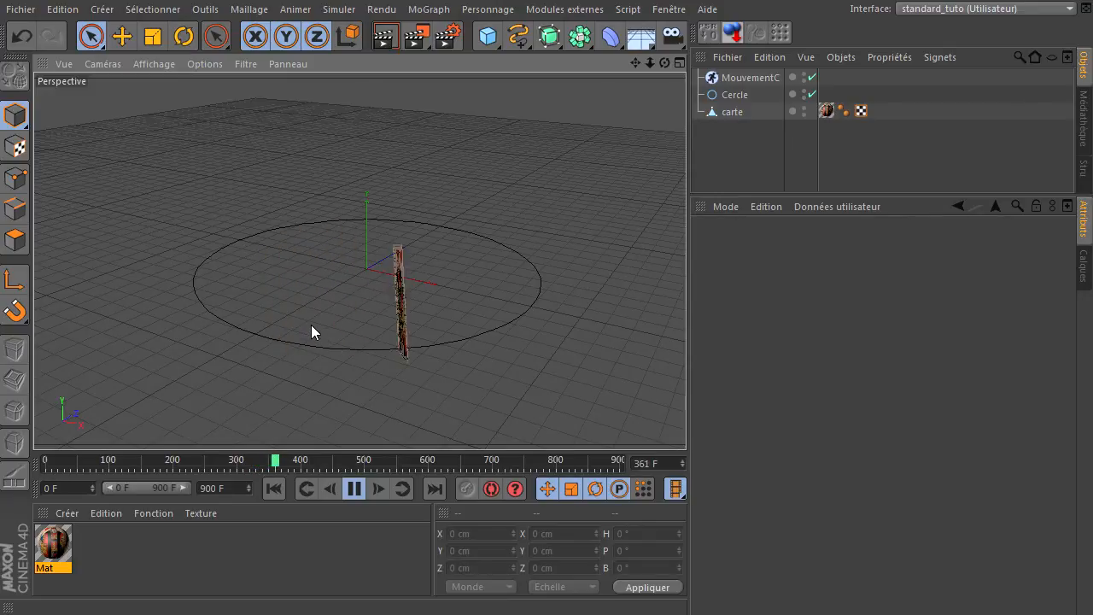
{"action": "left_click", "coordinate": [812, 76]}
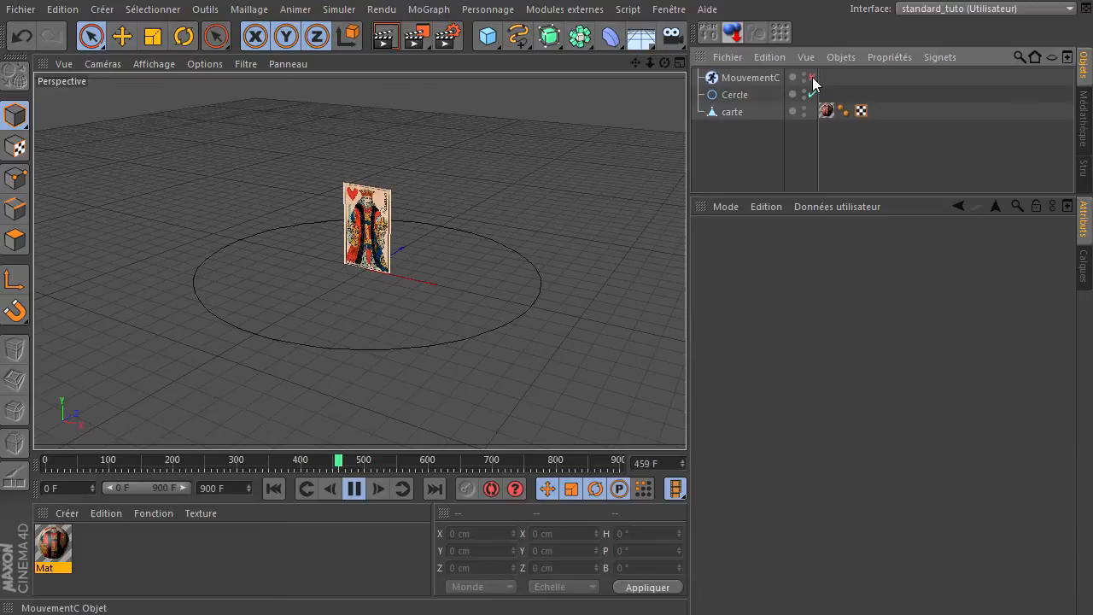
{"action": "left_click", "coordinate": [812, 77]}
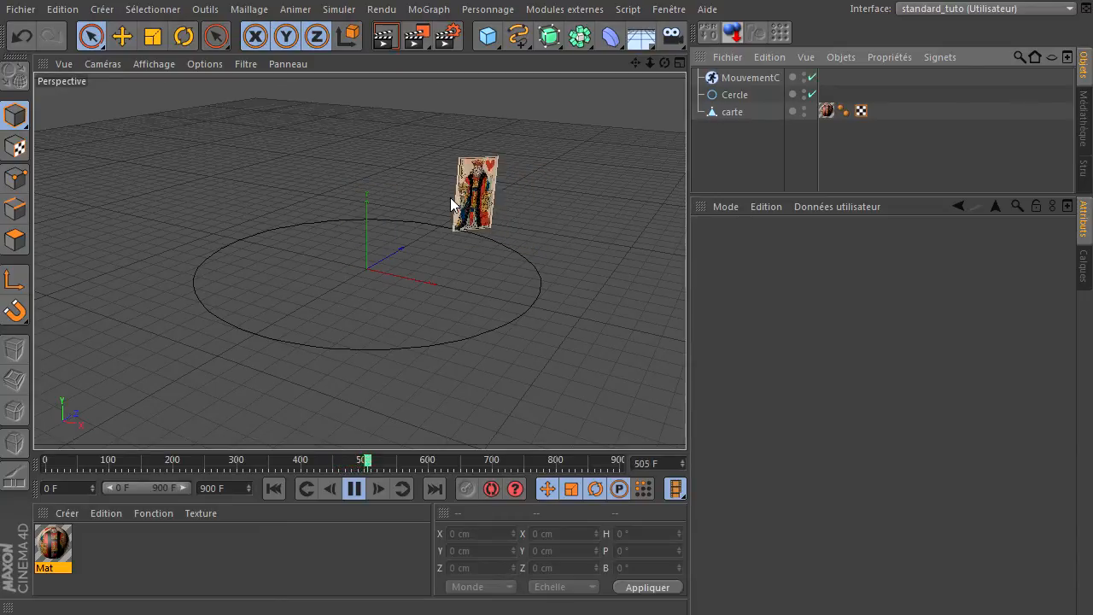
{"action": "left_click", "coordinate": [744, 77]}
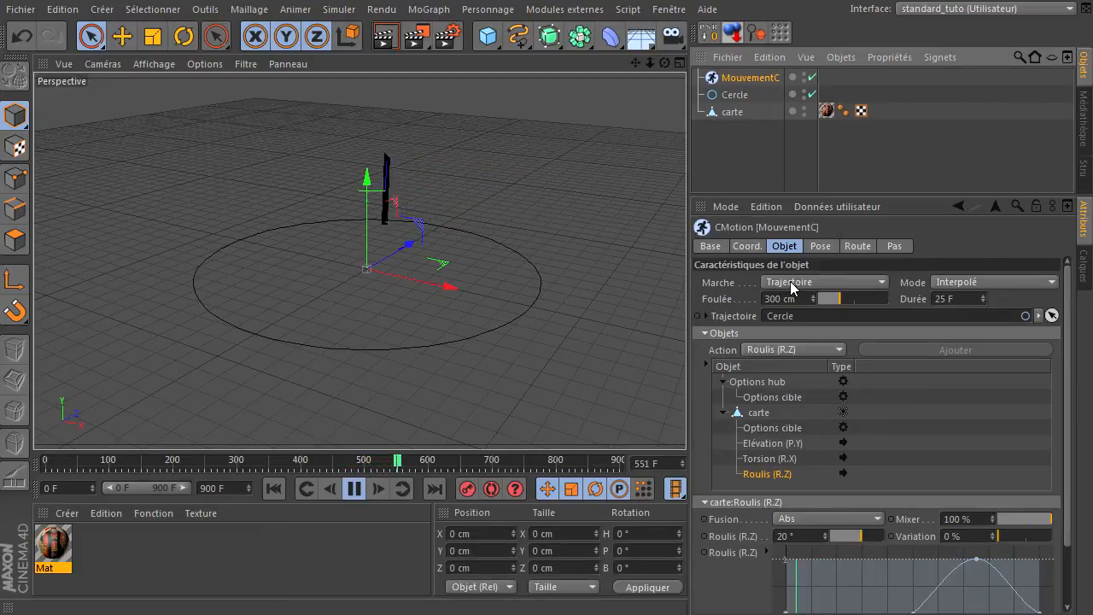
Step: Switch MouvementC's Marche to Statique for comparison and set it back to Trajectoire
{"action": "left_click", "coordinate": [776, 282]}
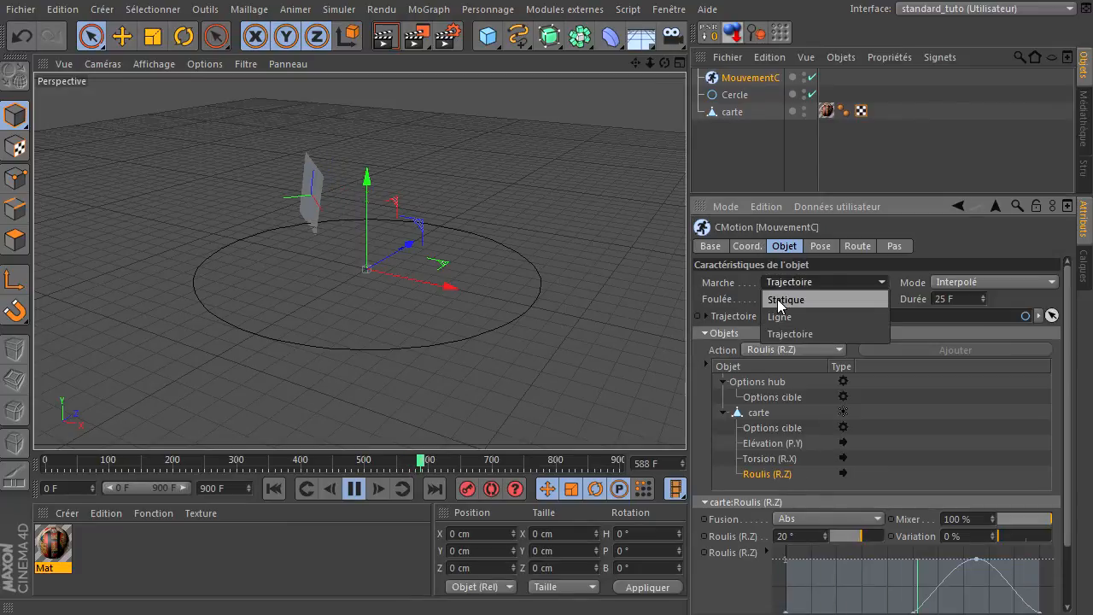
{"action": "left_click", "coordinate": [777, 299]}
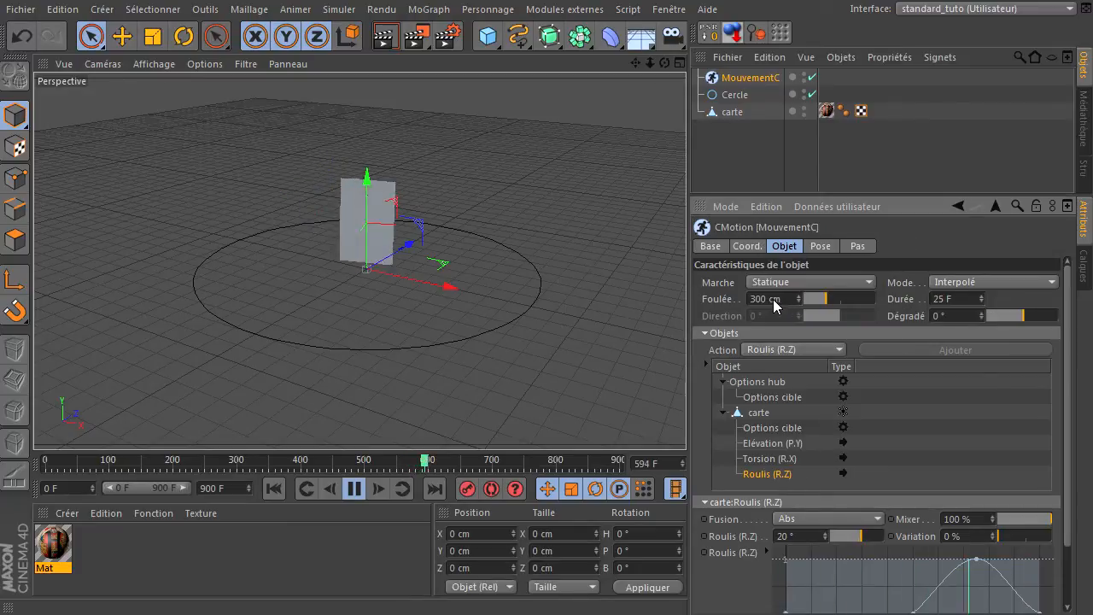
{"action": "left_click", "coordinate": [834, 284]}
{"action": "left_click", "coordinate": [808, 334]}
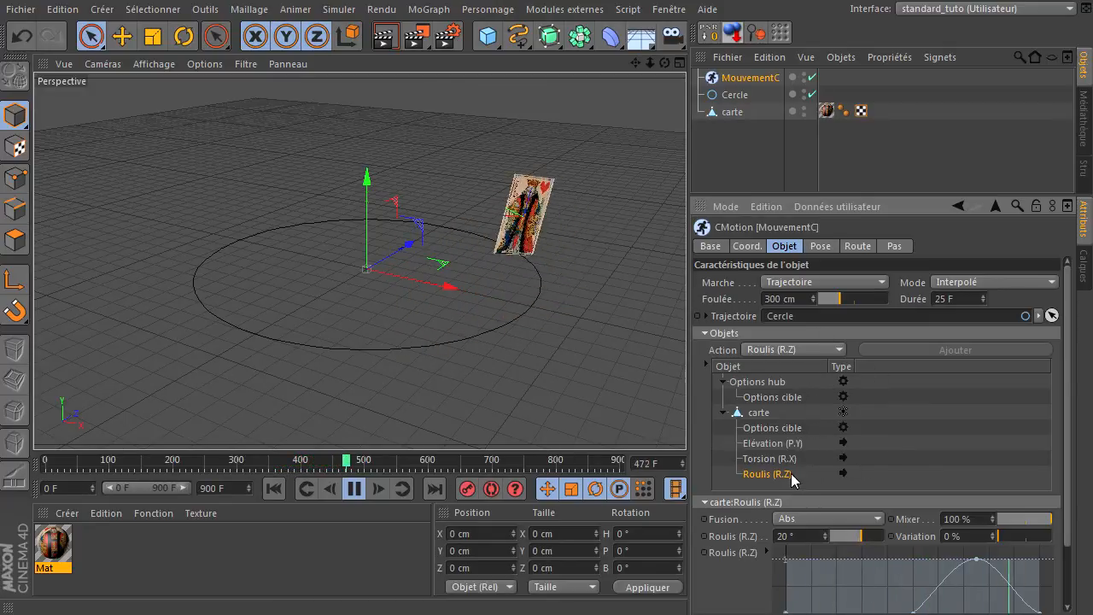
Step: Examine the full Elévation (P.Y) curve in enlarged attributes, watch the selected carte move along the circle, and reselect MouvementC
{"action": "left_click", "coordinate": [773, 443]}
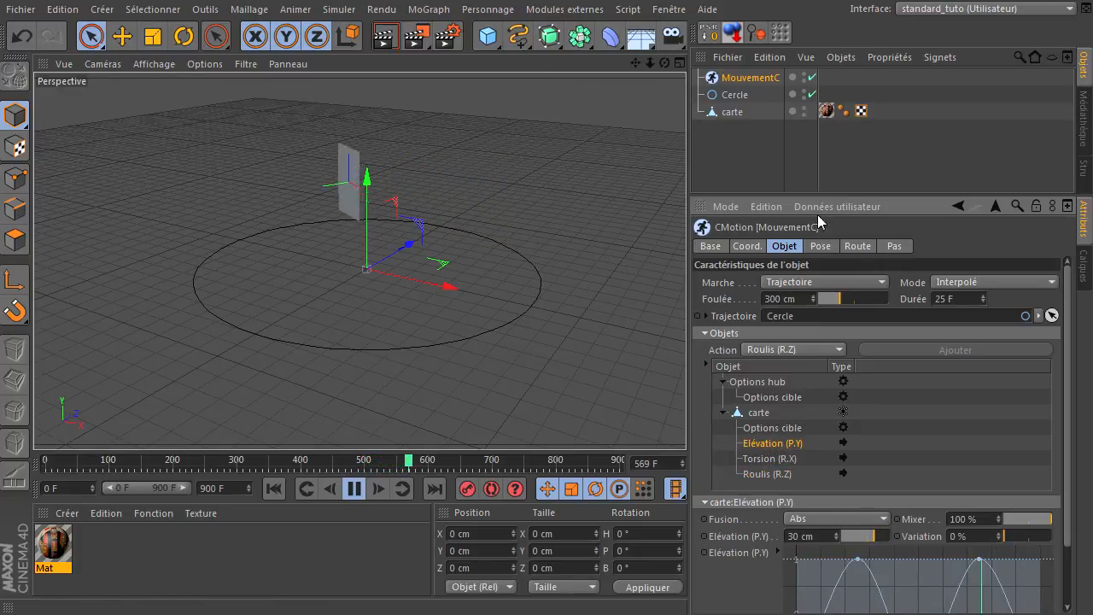
{"action": "left_click_drag", "start_coordinate": [822, 195], "coordinate": [822, 134]}
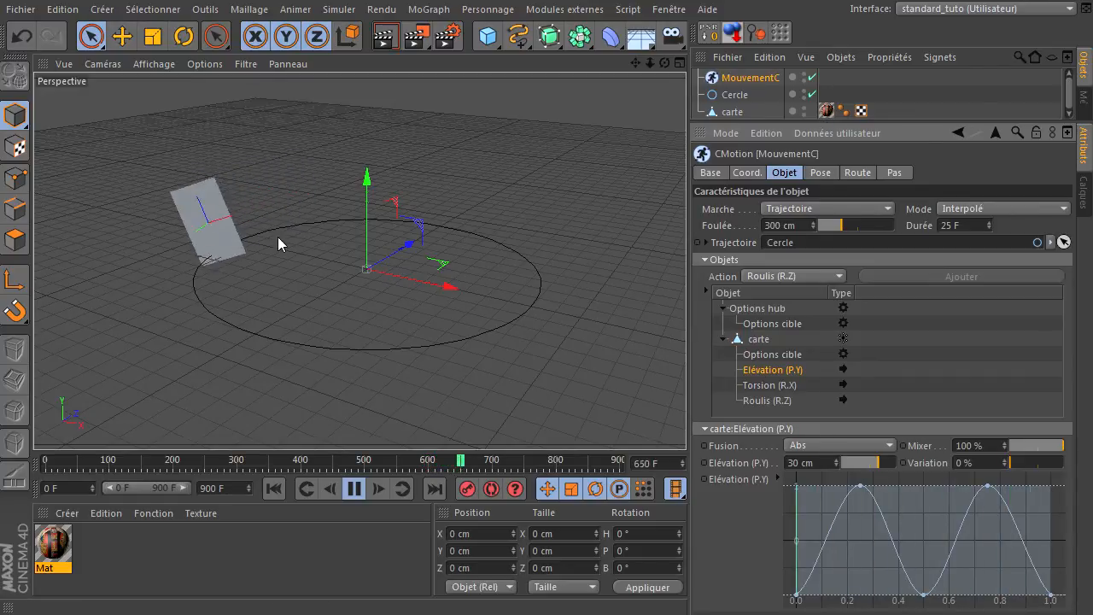
{"action": "left_click", "coordinate": [739, 112]}
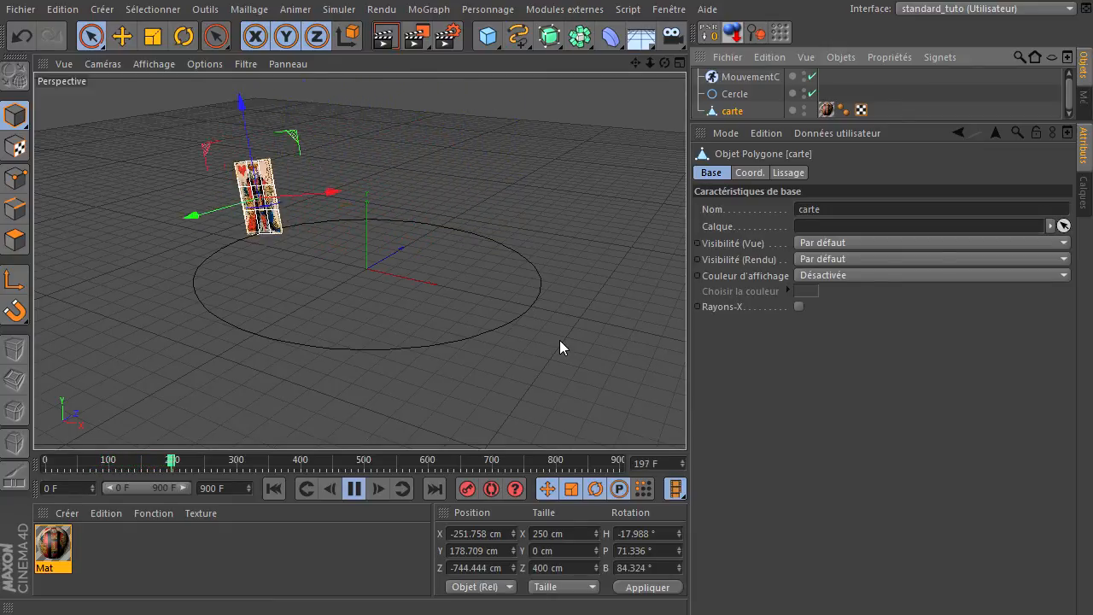
{"action": "left_click", "coordinate": [740, 78]}
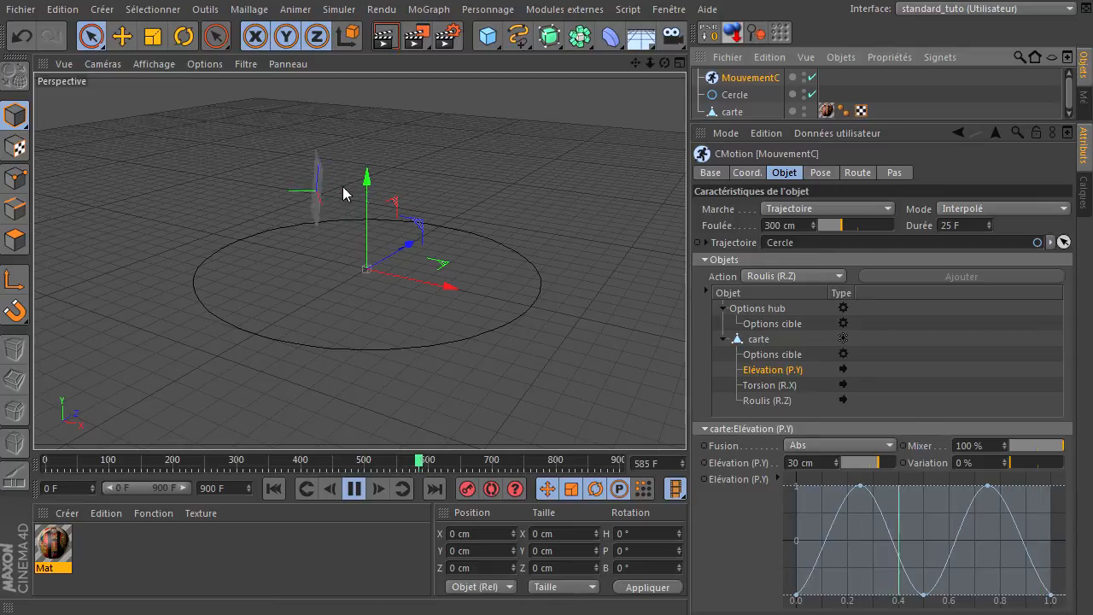
Step: Set the carte's Roulis (R.Z) action to 10° and its Elévation (P.Y) action to 10 cm
{"action": "left_click", "coordinate": [774, 400]}
{"action": "double_click", "coordinate": [806, 466]}
{"action": "type", "text": "10"}
{"action": "key", "text": "Return"}
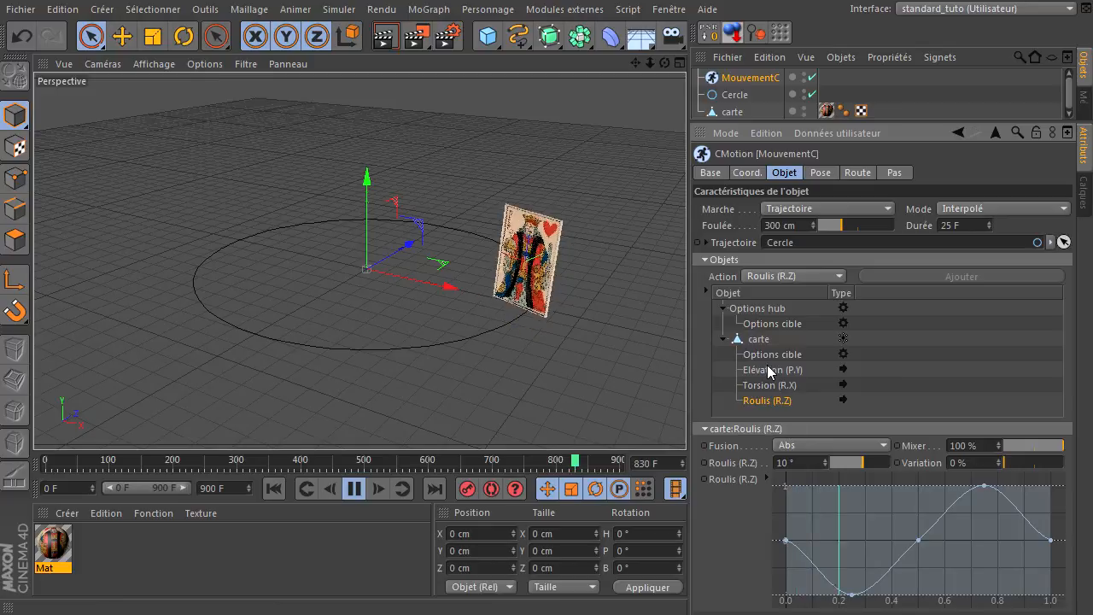
{"action": "left_click", "coordinate": [771, 370]}
{"action": "double_click", "coordinate": [807, 463]}
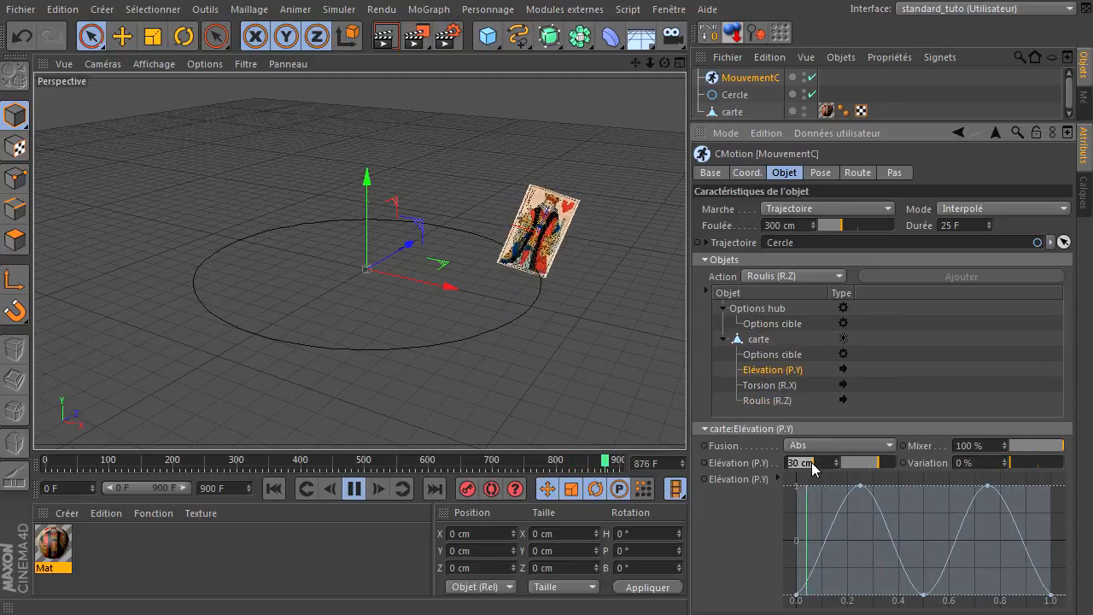
{"action": "type", "text": "10"}
{"action": "key", "text": "Return"}
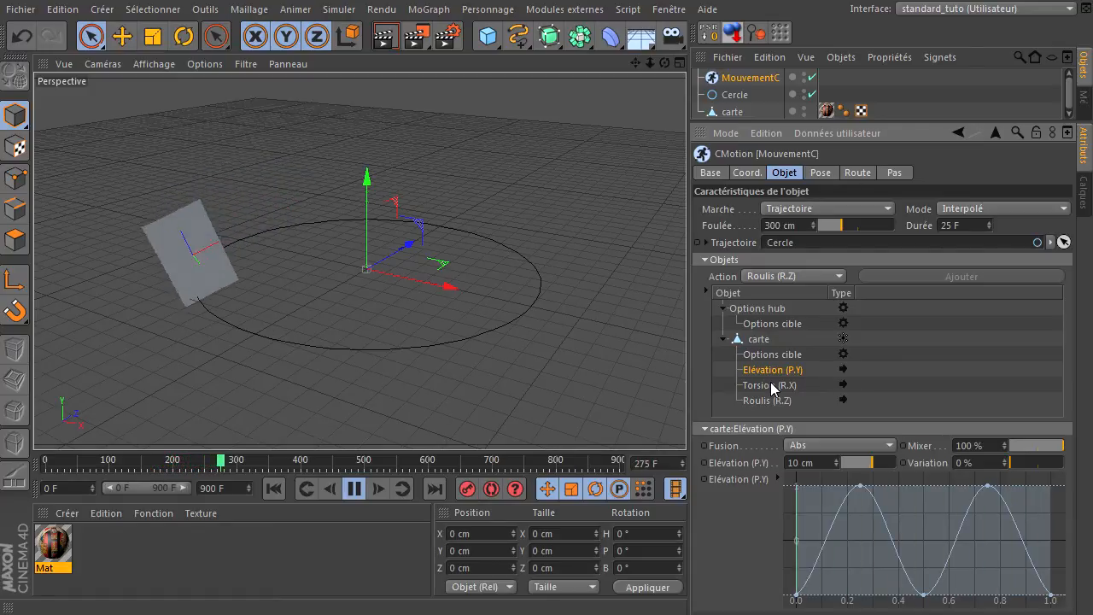
Step: Enlarge the object list, stop the animation, and replay it from frame 0 with the carte's action list expanded
{"action": "left_click", "coordinate": [725, 339]}
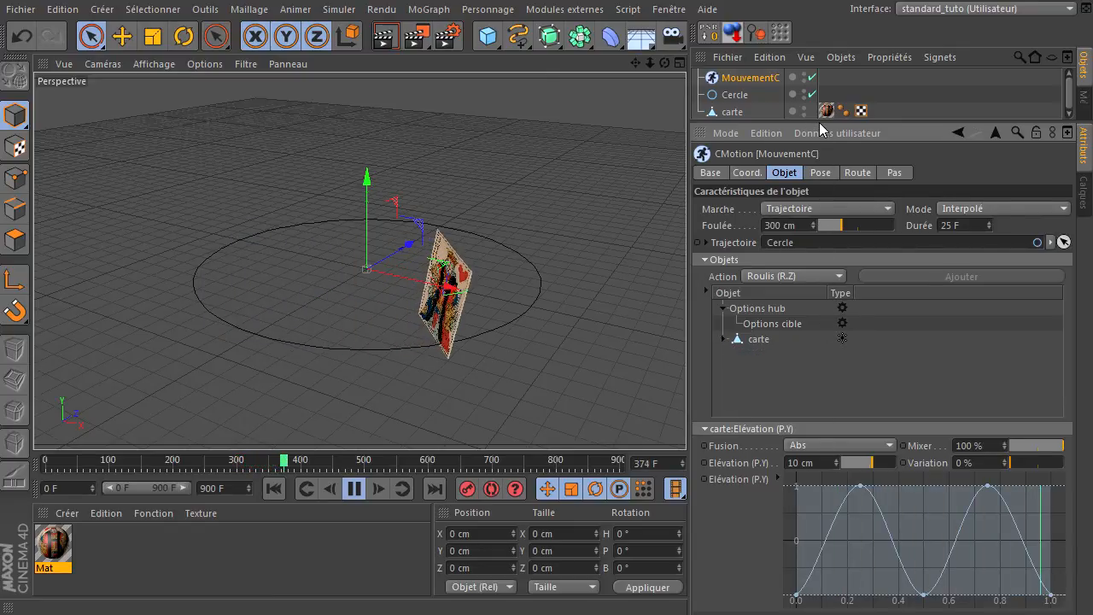
{"action": "left_click_drag", "start_coordinate": [820, 122], "coordinate": [819, 171]}
{"action": "left_click", "coordinate": [353, 488]}
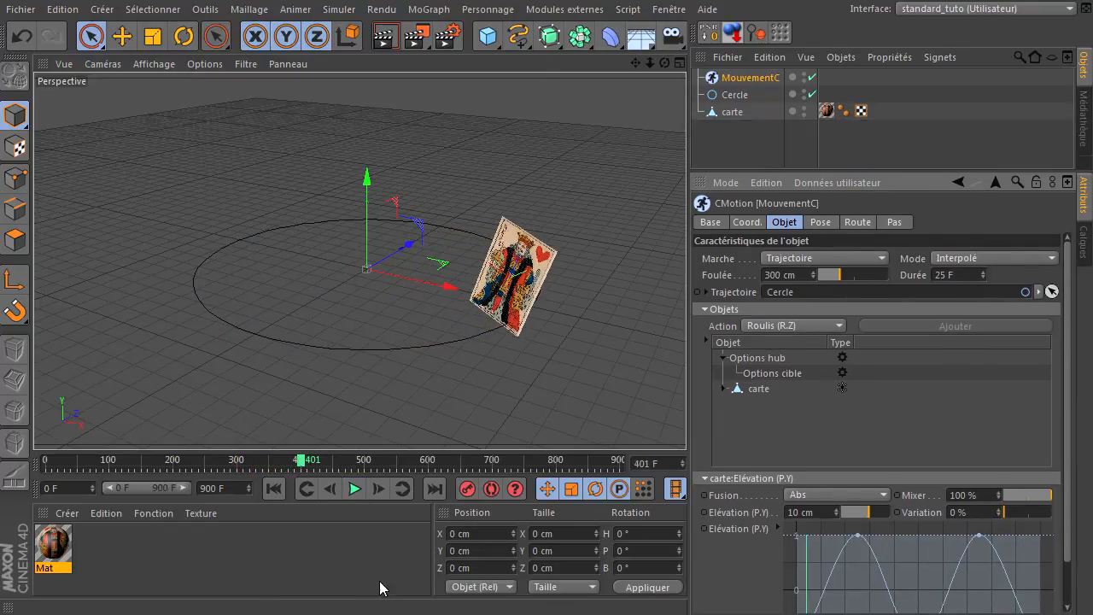
{"action": "left_click", "coordinate": [274, 488]}
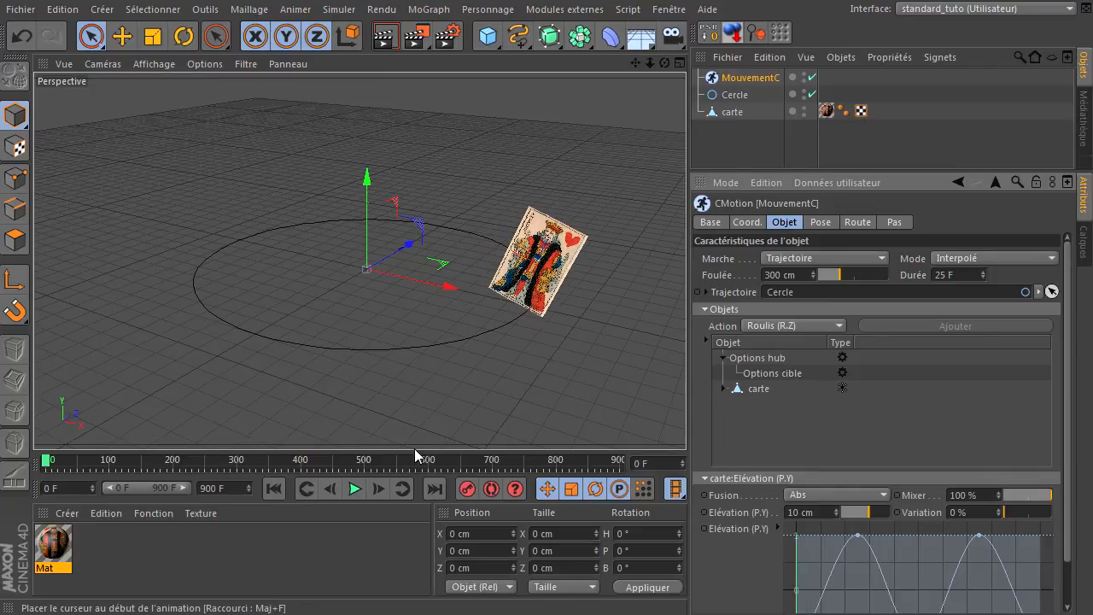
{"action": "left_click", "coordinate": [725, 389]}
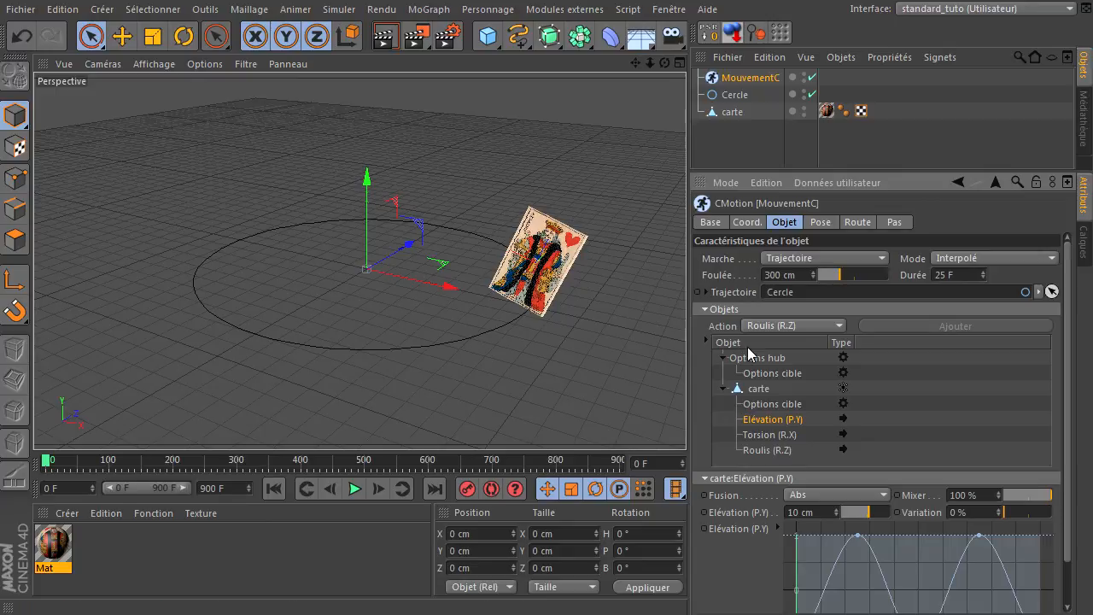
{"action": "left_click", "coordinate": [360, 490]}
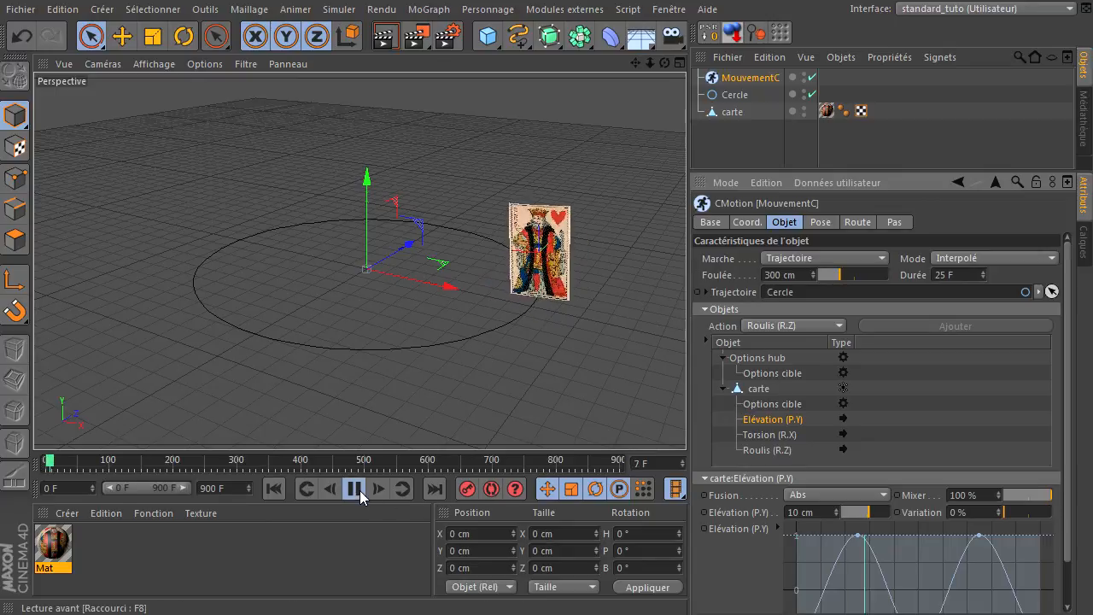